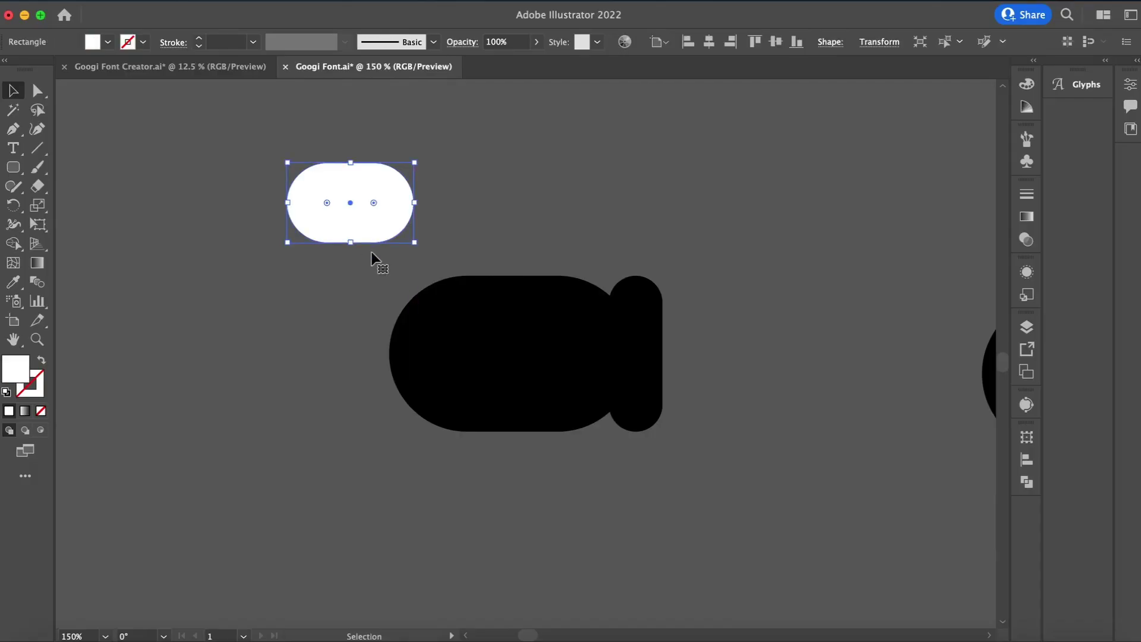
# Drag the large black rounded shape into position in the Googi Font document.
pyautogui.moveTo(509, 377); pyautogui.dragTo(382, 434)
# Butt the small black pill against the big shape and place the white pill on it.
pyautogui.click(562, 244)
pyautogui.moveTo(639, 340); pyautogui.dragTo(518, 395)
pyautogui.moveTo(349, 212); pyautogui.dragTo(350, 394)
# Punch the white pill out with Pathfinder Minus Front, then unite the body with the stem.
pyautogui.click(478, 547)
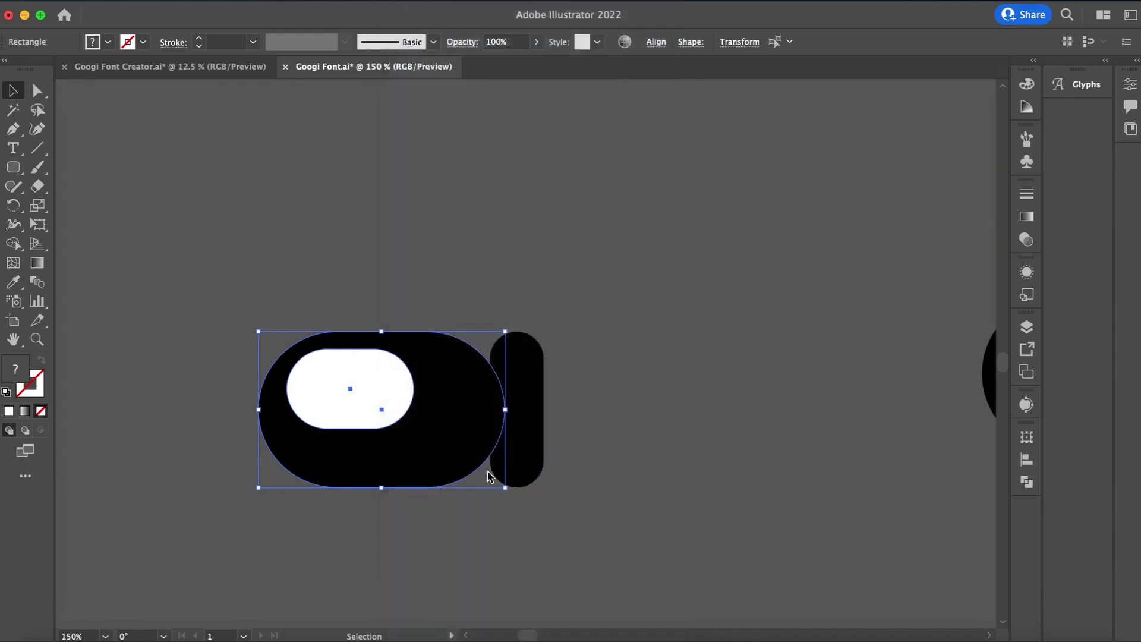
pyautogui.click(862, 472)
pyautogui.moveTo(721, 323); pyautogui.dragTo(480, 419)
pyautogui.click(832, 473)
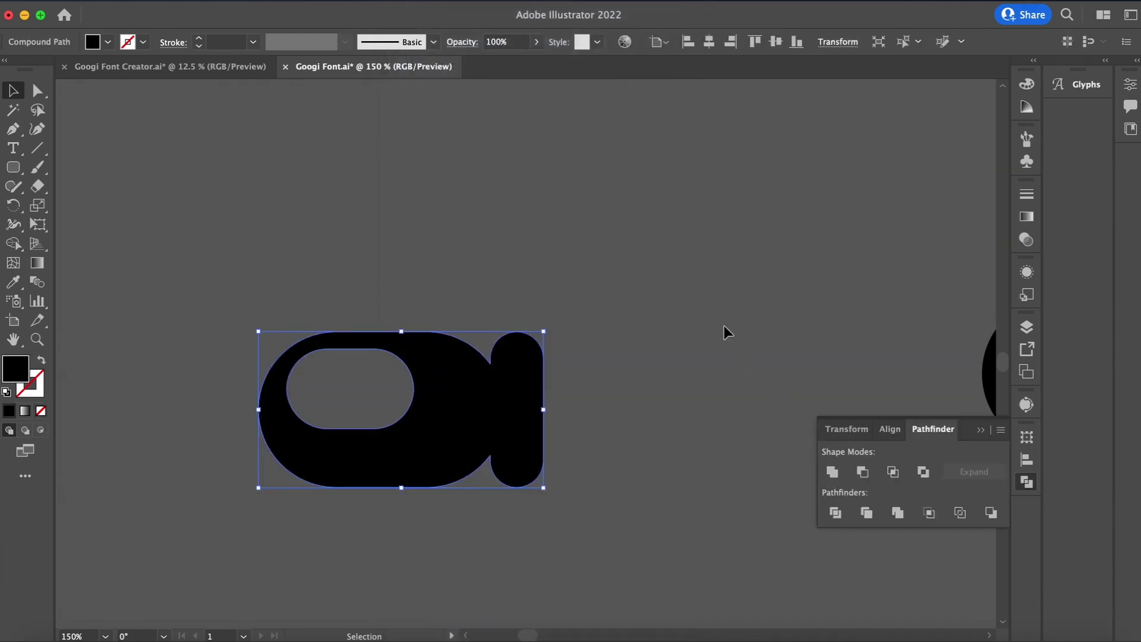
# Check the finished a by selecting its counter, its body, then the whole letter.
pyautogui.click(724, 327)
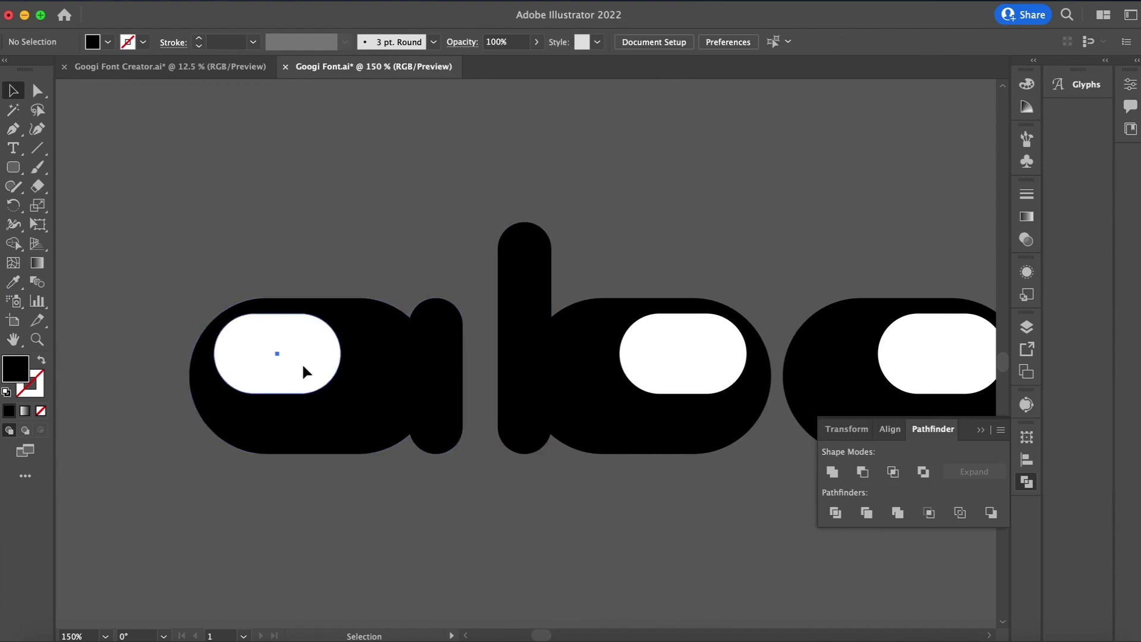
pyautogui.click(303, 371)
pyautogui.click(390, 369)
pyautogui.moveTo(321, 241); pyautogui.dragTo(432, 459)
# Inspect the b and d glyphs by selecting and deselecting each.
pyautogui.click(479, 211)
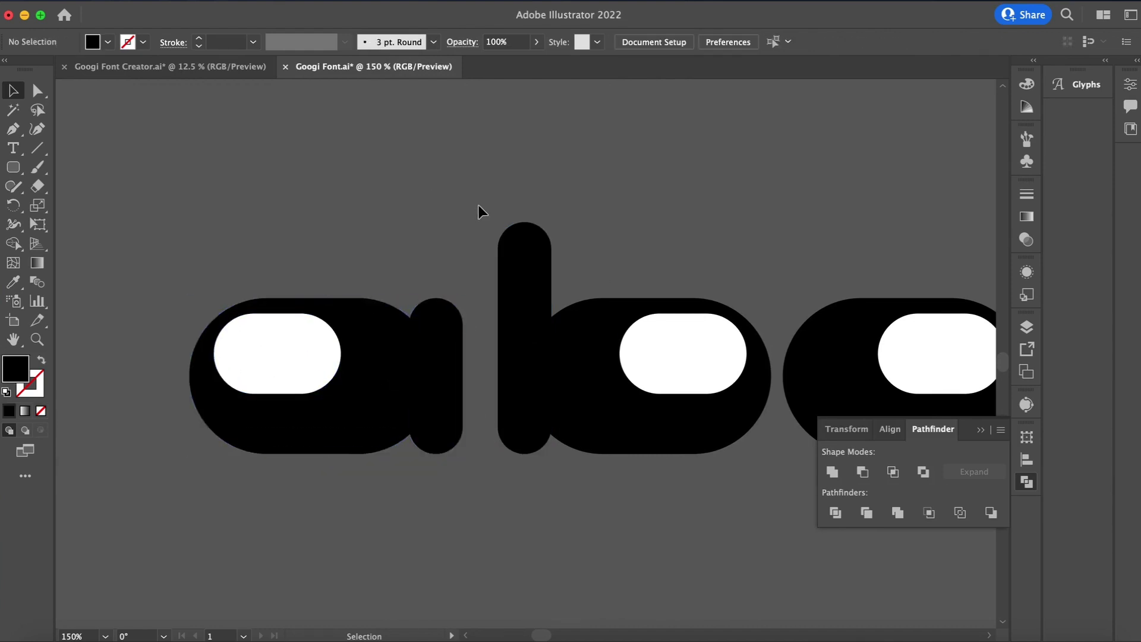
pyautogui.click(665, 416)
pyautogui.click(692, 536)
pyautogui.hscroll(5, 583, 234)
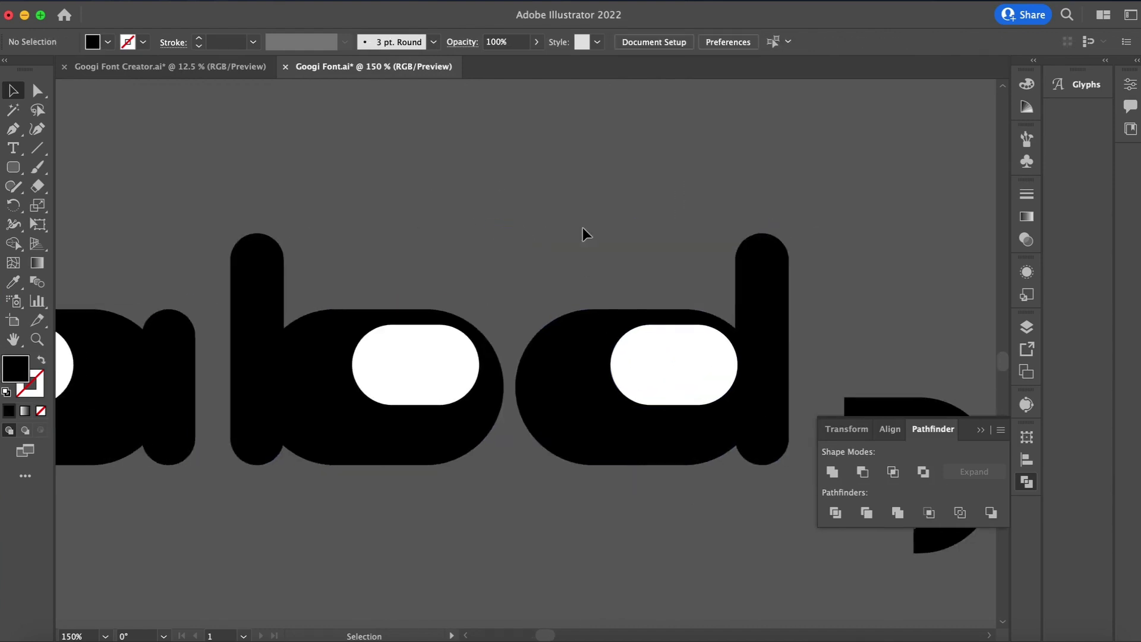
pyautogui.click(727, 458)
pyautogui.click(655, 533)
# Zoom out and pan around the canvas to look over the sample words.
pyautogui.scroll(-4, 654, 533)
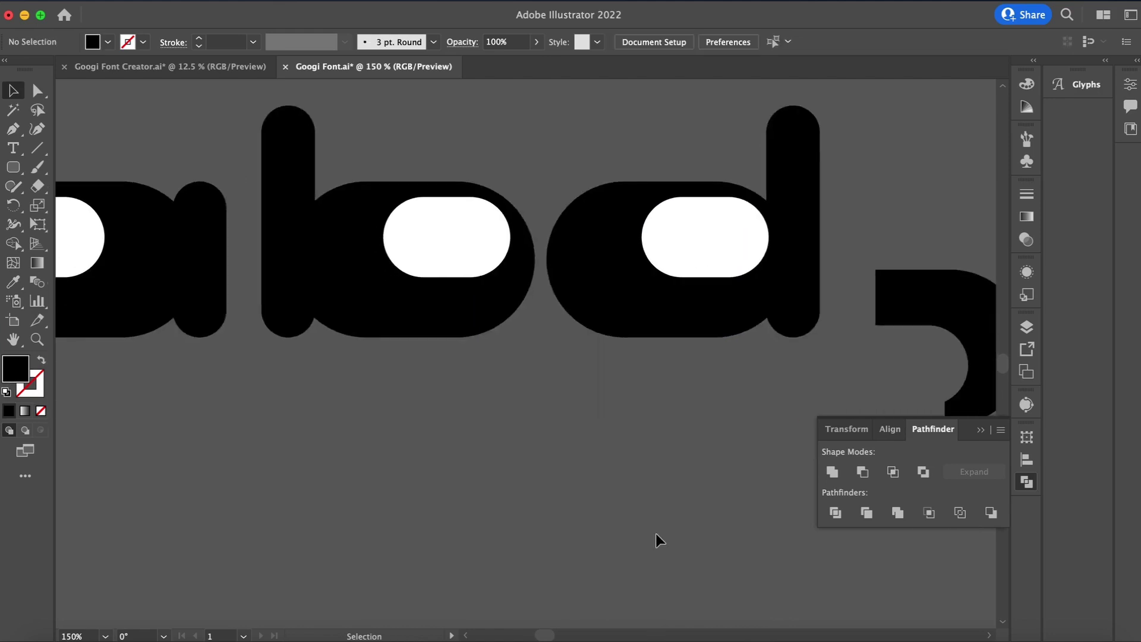
pyautogui.press('super+minus')
pyautogui.press('super+minus')
pyautogui.press('super+minus')
pyautogui.press('super+minus')
pyautogui.hscroll(10, 755, 208)
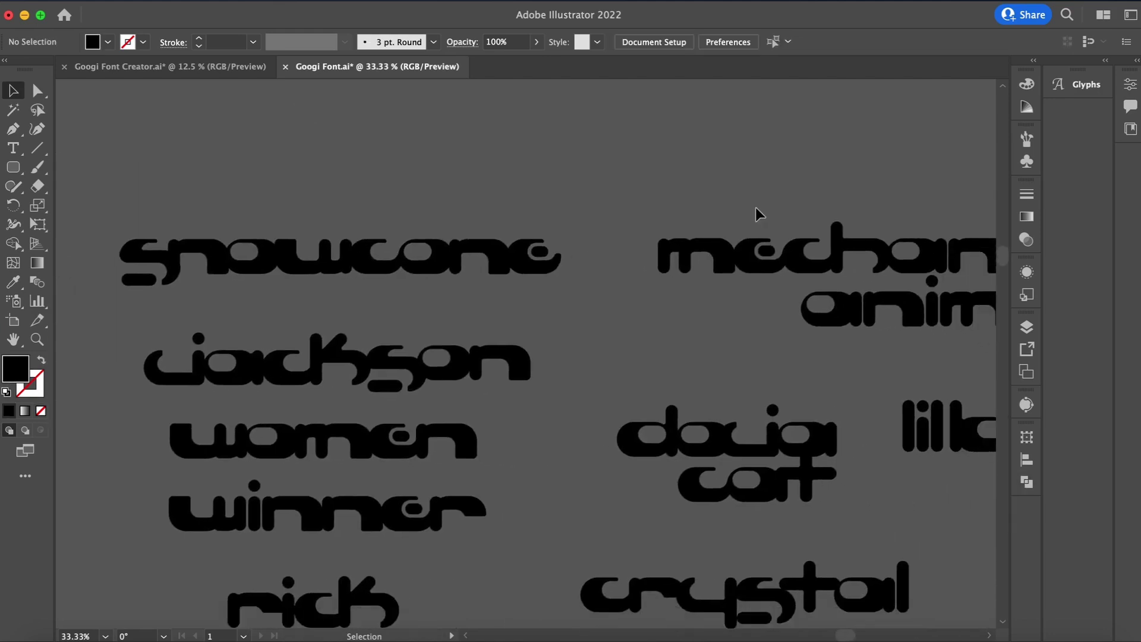
pyautogui.hscroll(15, 756, 210)
pyautogui.scroll(-4, 756, 209)
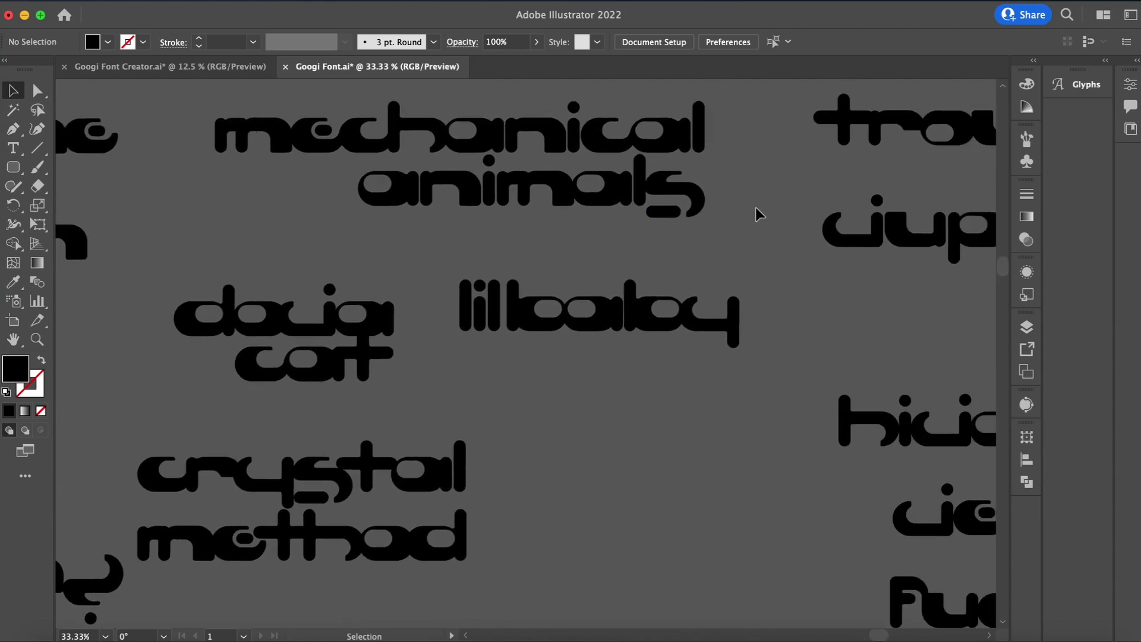
pyautogui.scroll(-5, 758, 214)
pyautogui.hscroll(-8, 758, 214)
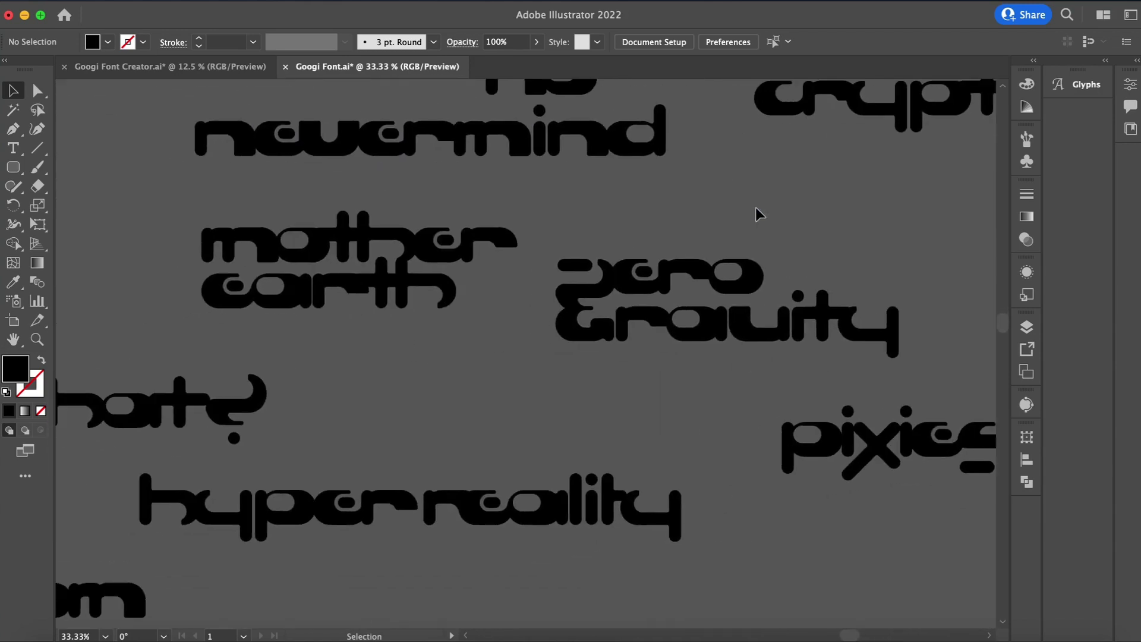
pyautogui.scroll(-3, 758, 214)
pyautogui.scroll(-5, 758, 212)
pyautogui.hscroll(10, 758, 212)
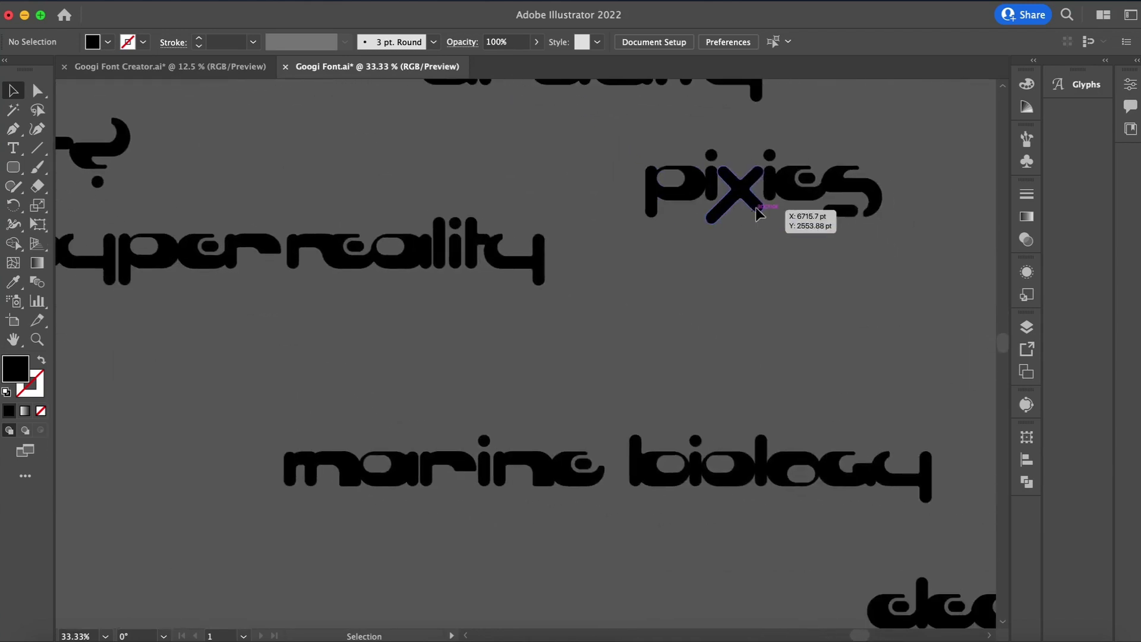
pyautogui.scroll(-5, 755, 209)
pyautogui.hscroll(-10, 755, 209)
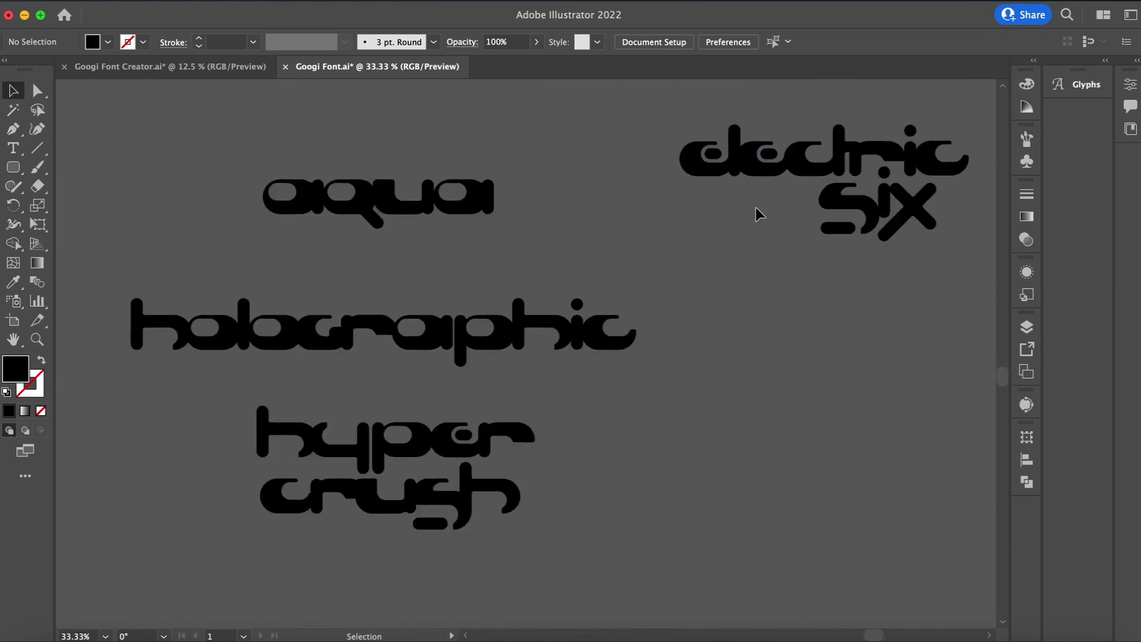
pyautogui.scroll(1, 755, 210)
pyautogui.hscroll(-8, 755, 209)
pyautogui.scroll(15, 755, 208)
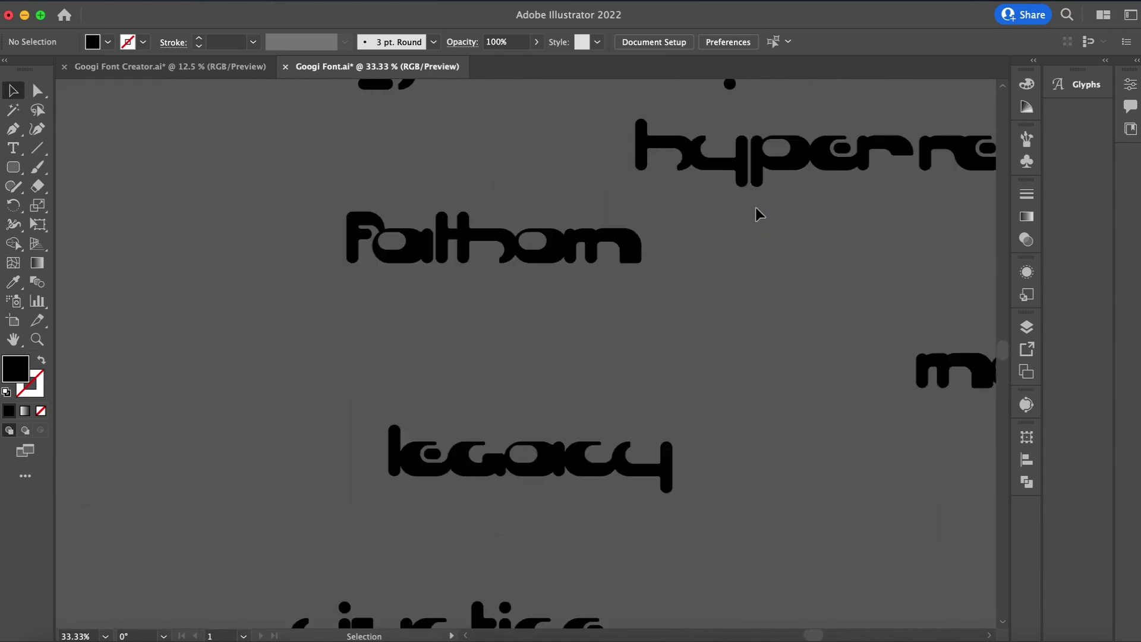
pyautogui.scroll(3, 754, 211)
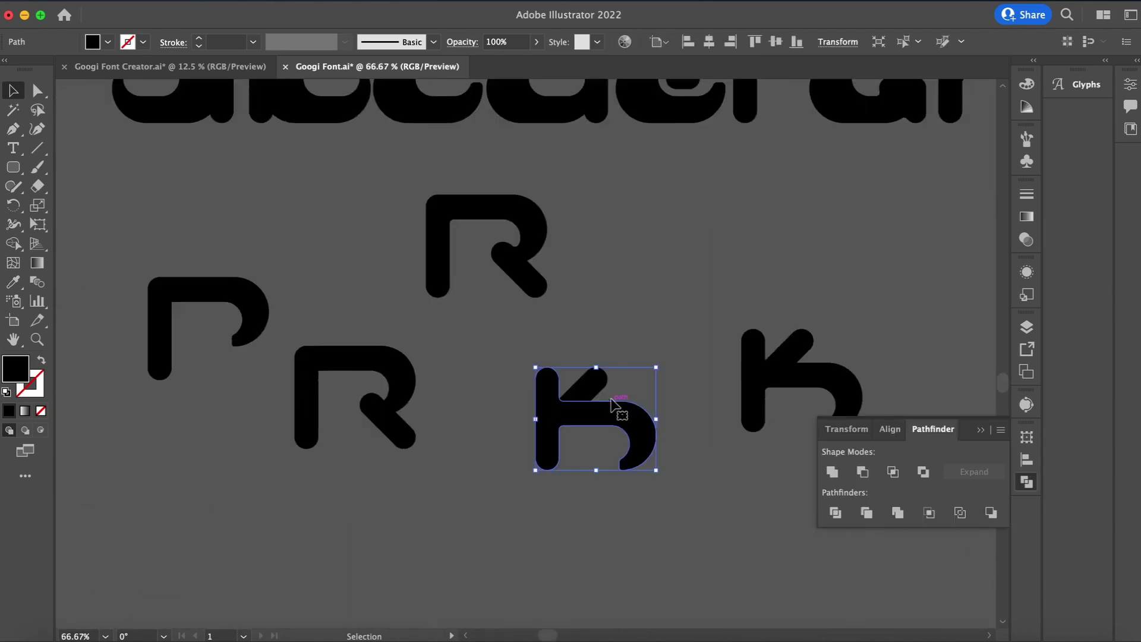
# Inspect the R, P, plus and T glyphs, zooming in on the T's top bar.
pyautogui.click(563, 319)
pyautogui.click(377, 375)
pyautogui.click(247, 295)
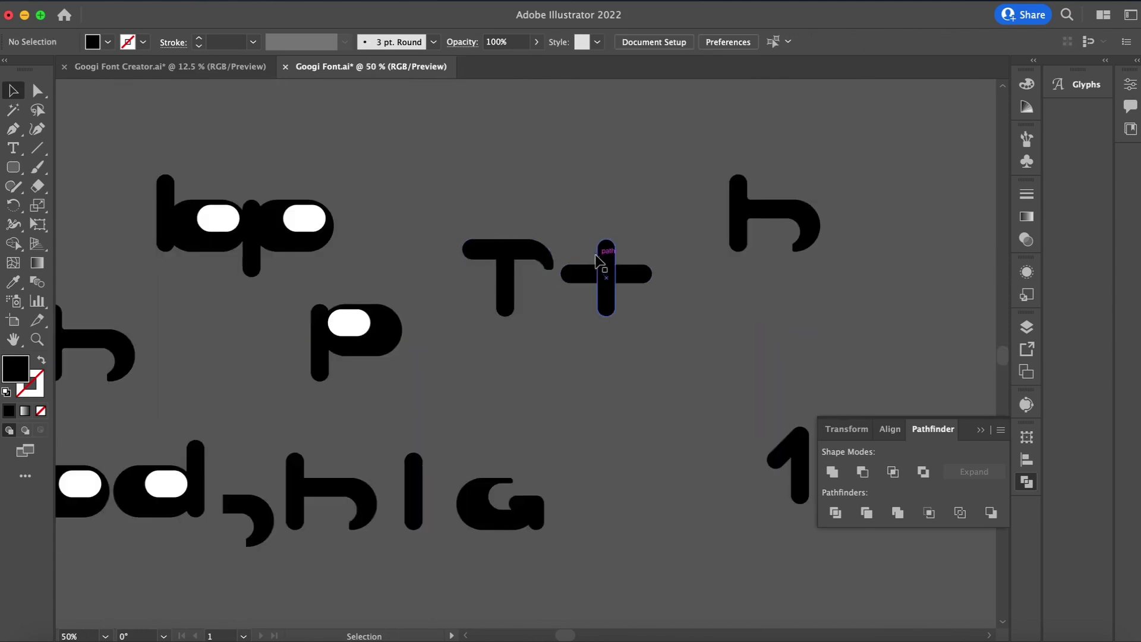
pyautogui.click(603, 268)
pyautogui.click(508, 249)
pyautogui.press('super+equal')
pyautogui.click(500, 257)
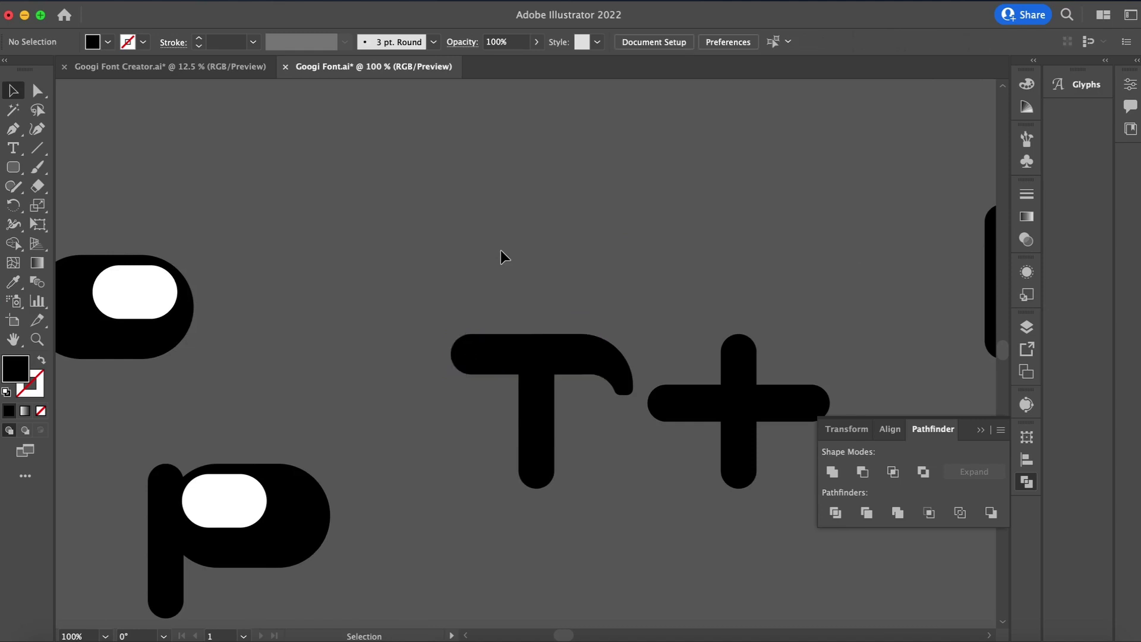
# Zoom out over the scattered glyphs and settle on the finished abcd glyph grid.
pyautogui.hscroll(5, 501, 257)
pyautogui.scroll(-3, 500, 257)
pyautogui.scroll(-5, 500, 251)
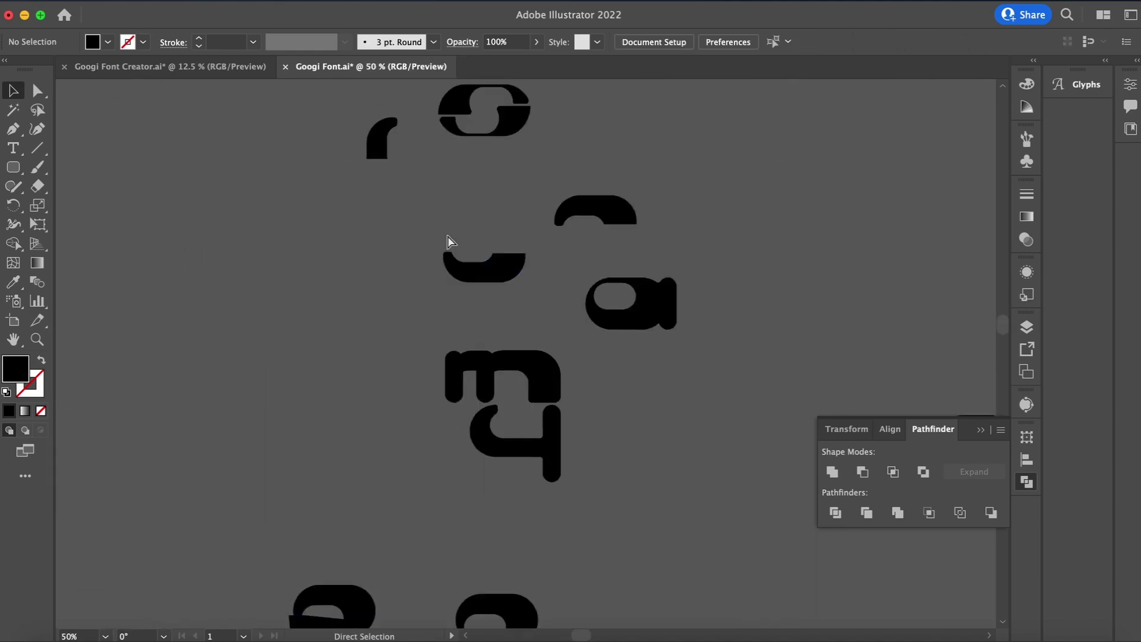
pyautogui.scroll(3, 446, 234)
pyautogui.press('super+minus')
pyautogui.scroll(2, 393, 226)
pyautogui.scroll(10, 393, 225)
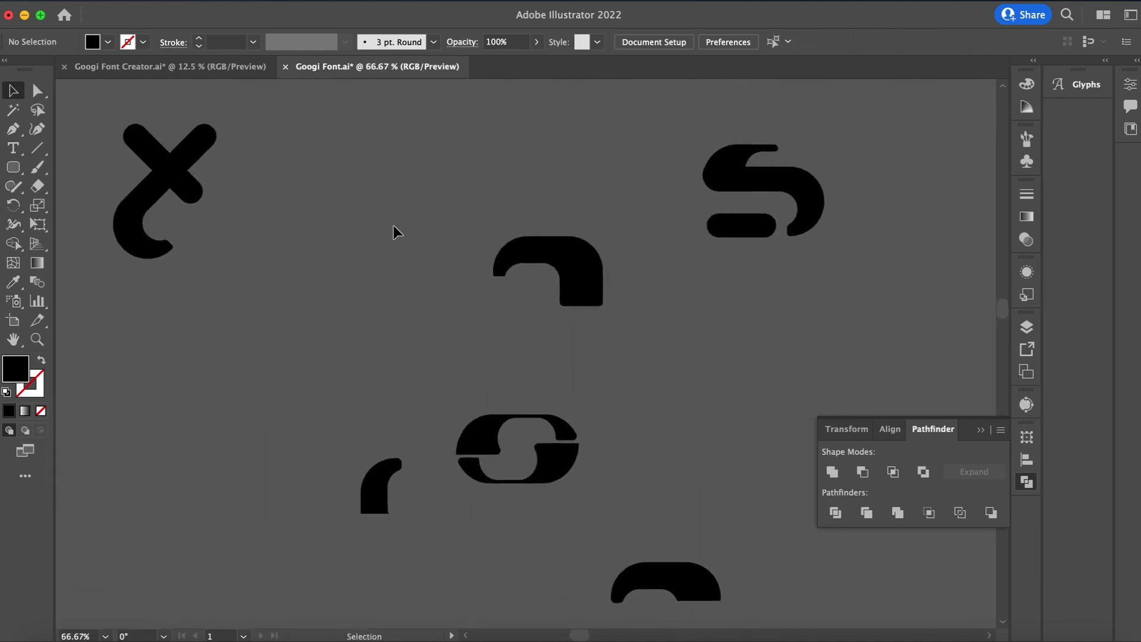
pyautogui.hscroll(-3, 394, 226)
pyautogui.press('super+minus')
pyautogui.scroll(10, 393, 226)
pyautogui.hscroll(-4, 394, 226)
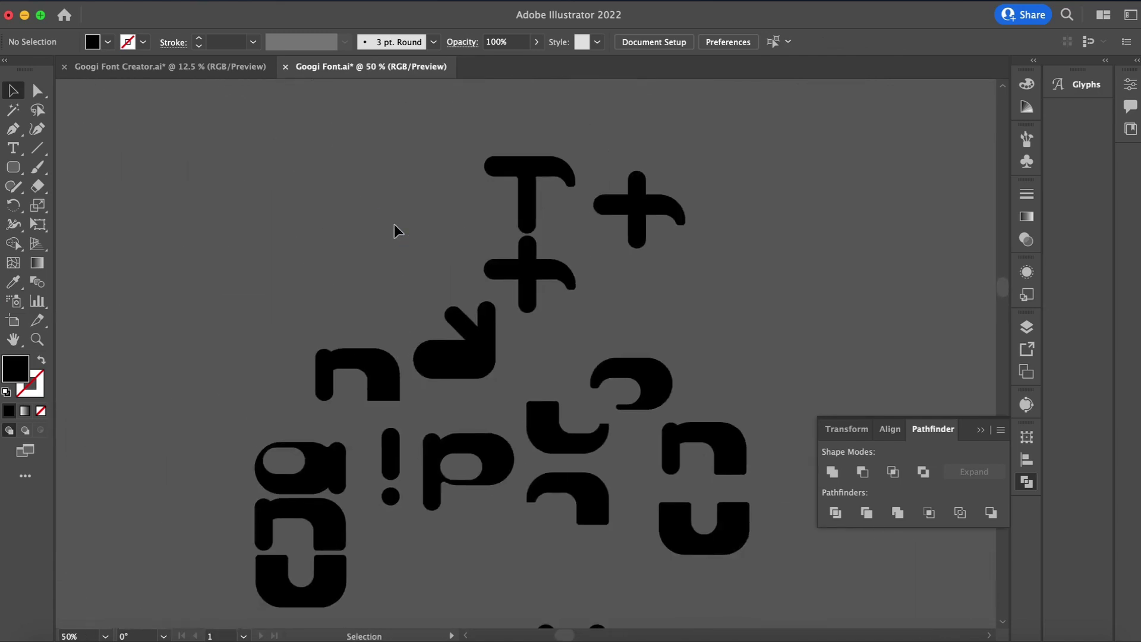
pyautogui.scroll(-10, 394, 223)
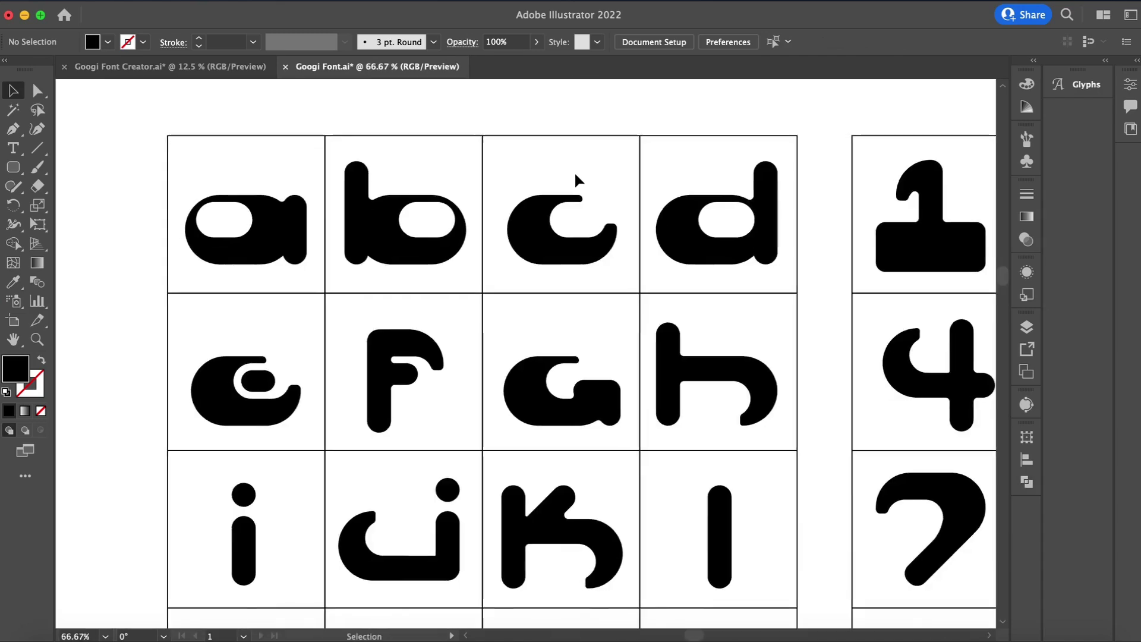
# Scroll down through the glyph artboards.
pyautogui.hscroll(-2, 575, 179)
pyautogui.scroll(-1, 575, 178)
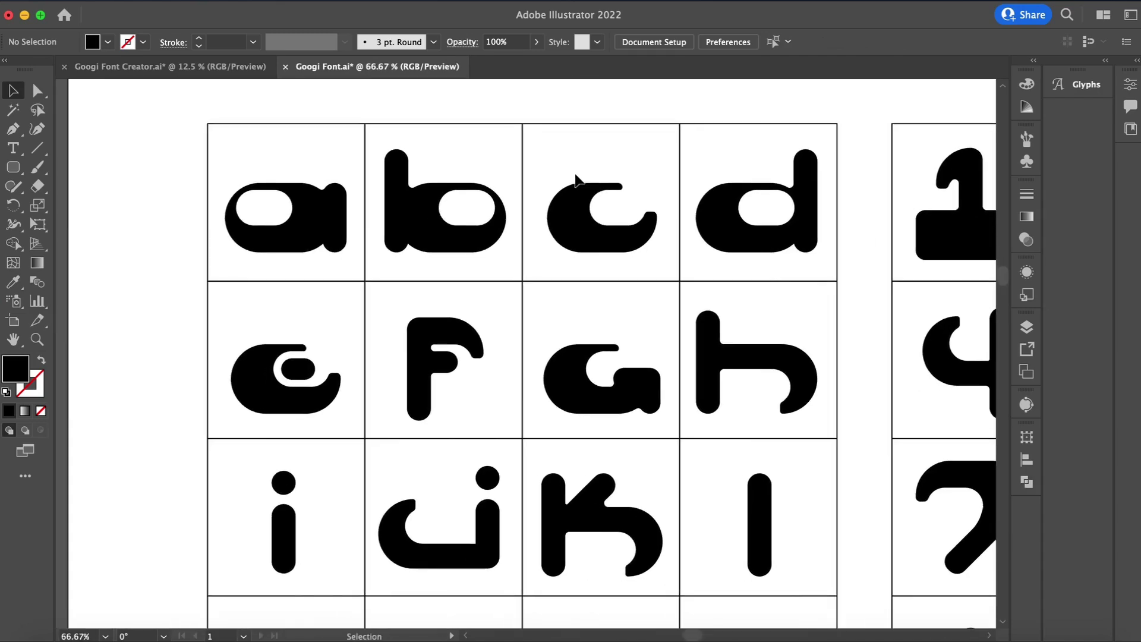
pyautogui.scroll(-3, 156, 214)
pyautogui.scroll(-10, 156, 209)
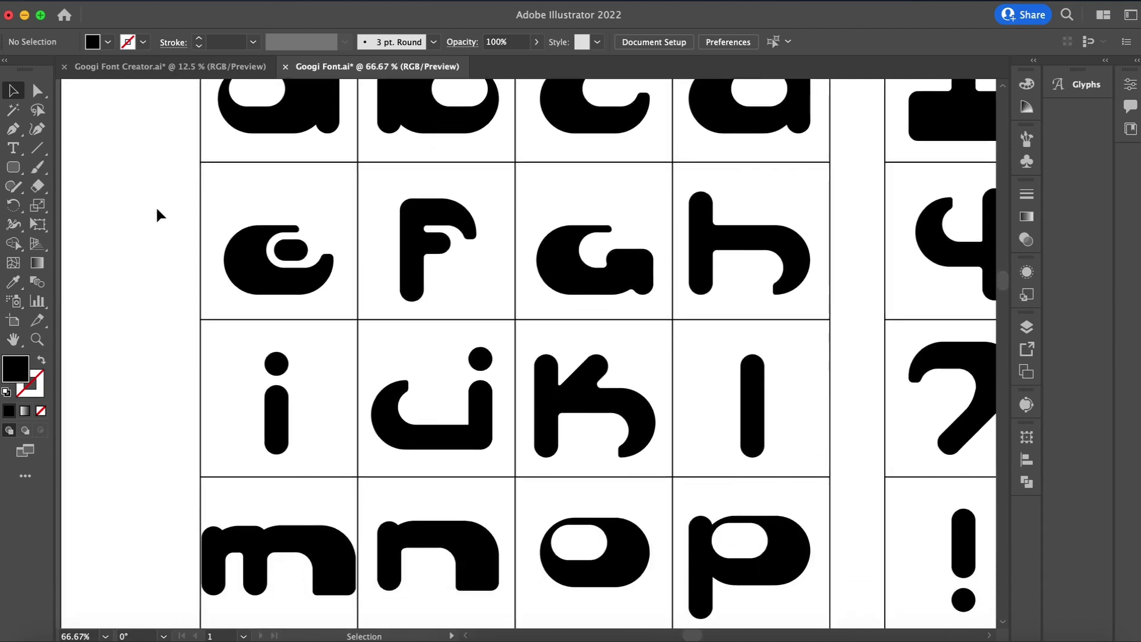
pyautogui.scroll(-5, 157, 215)
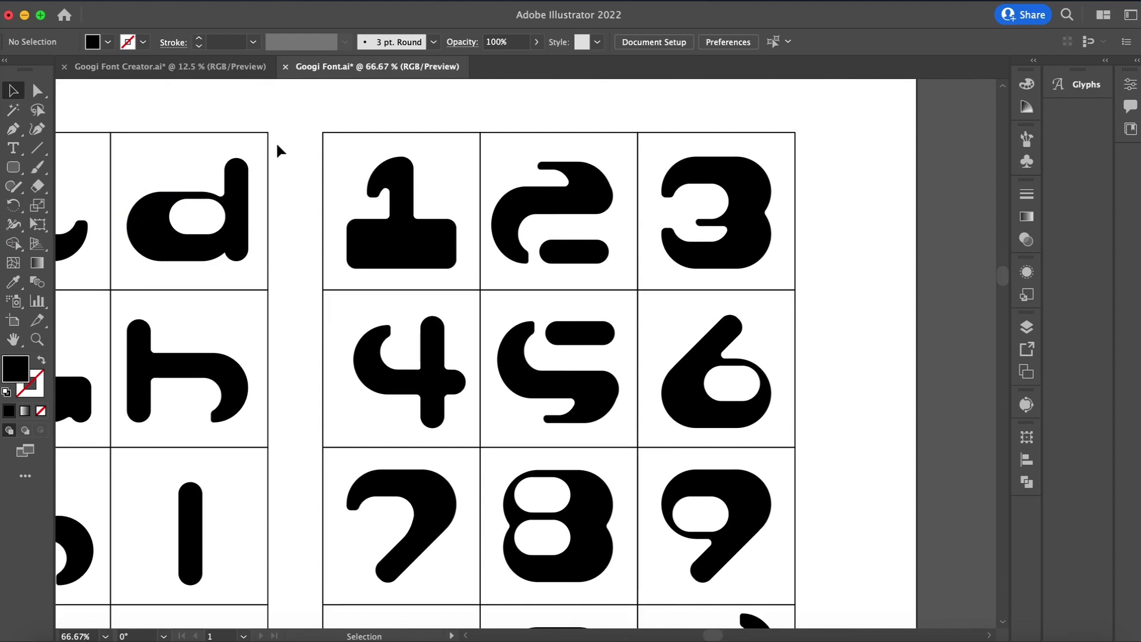
pyautogui.scroll(-6, 276, 147)
pyautogui.scroll(-8, 277, 146)
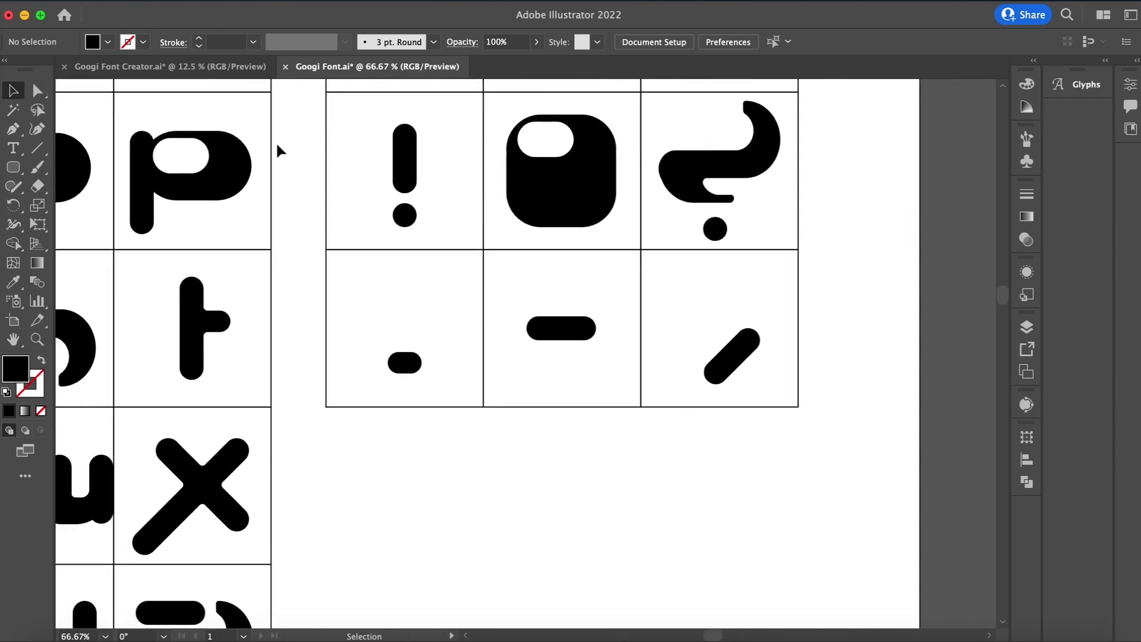
# Zoom out to the whole Googi poster, then select the horizontal line in Googi Font Creator.
pyautogui.press('super+minus')
pyautogui.press('super+minus')
pyautogui.press('super+minus')
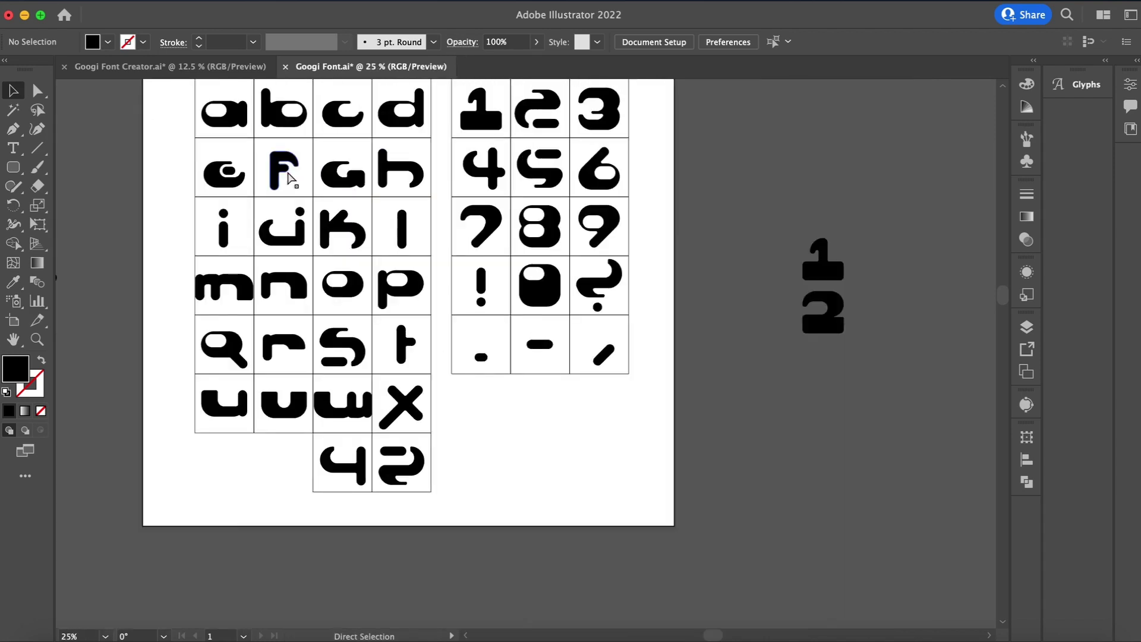
pyautogui.scroll(3, 503, 445)
pyautogui.press('super+minus')
pyautogui.press('super+minus')
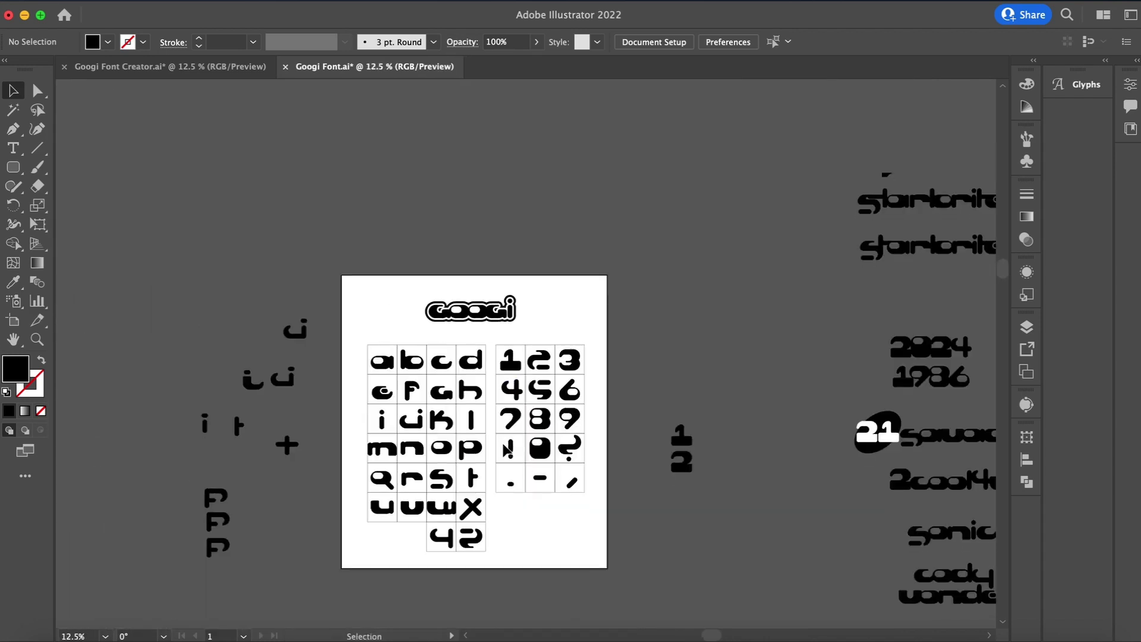
pyautogui.hscroll(5, 503, 444)
pyautogui.scroll(-3, 502, 444)
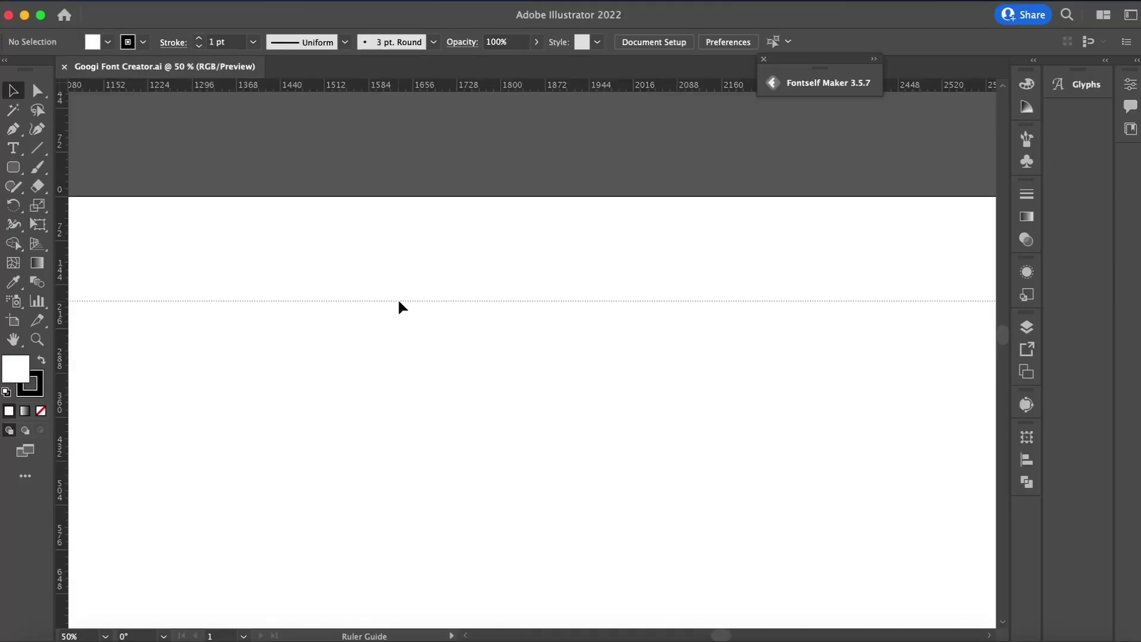
pyautogui.click(397, 300)
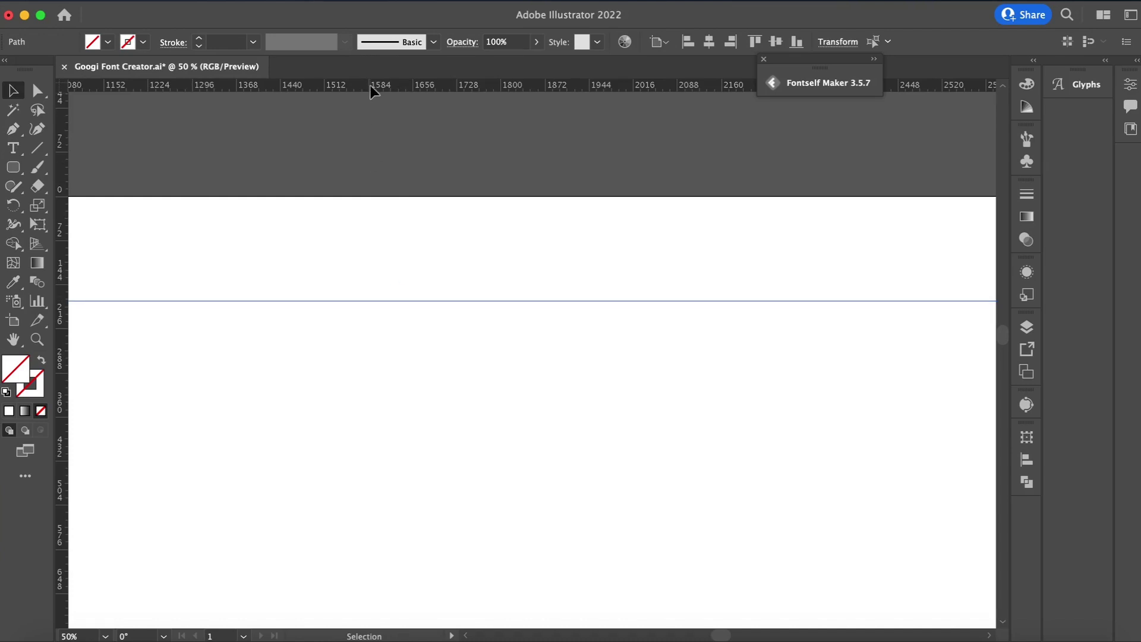
# Drag two horizontal guides onto the artboard, one low and one between existing lines.
pyautogui.moveTo(370, 85); pyautogui.dragTo(369, 428)
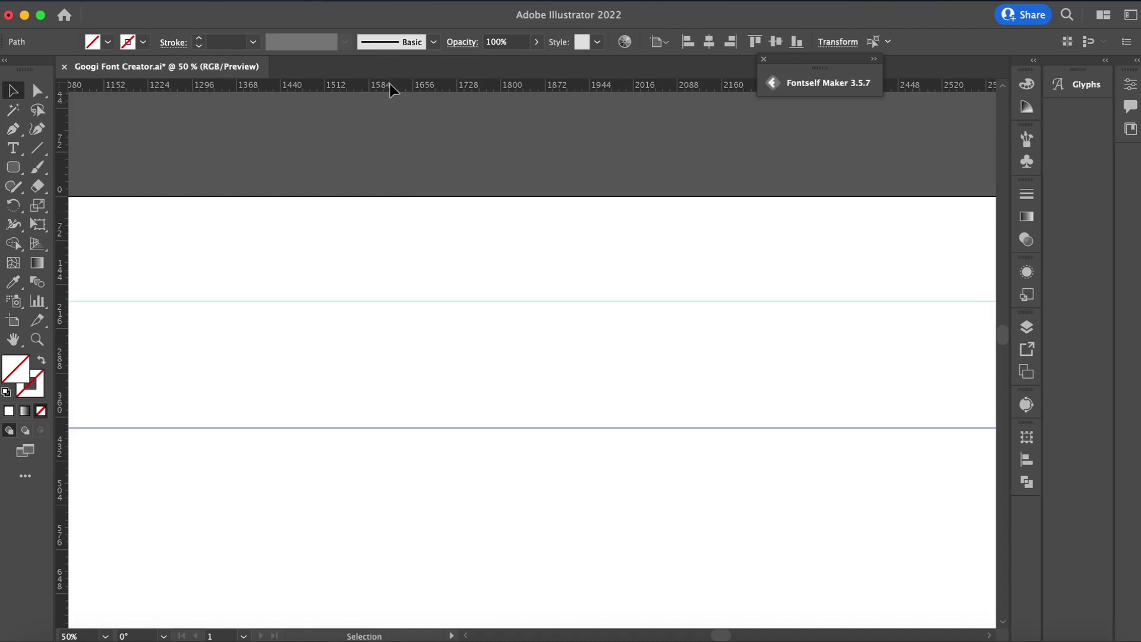
pyautogui.moveTo(392, 358); pyautogui.dragTo(392, 397)
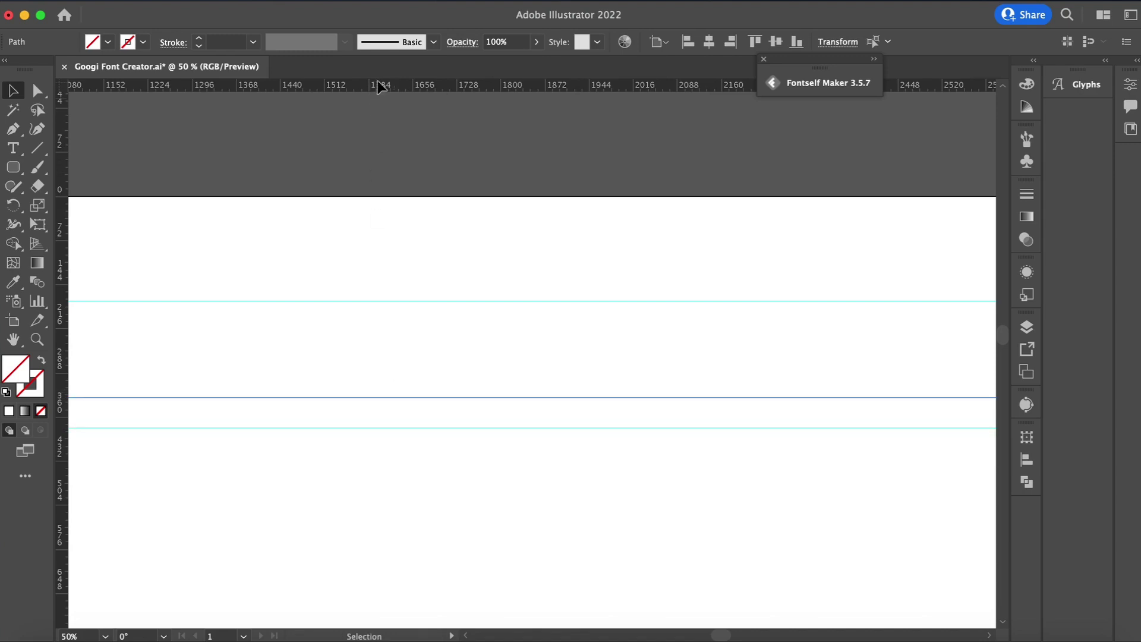
pyautogui.click(371, 101)
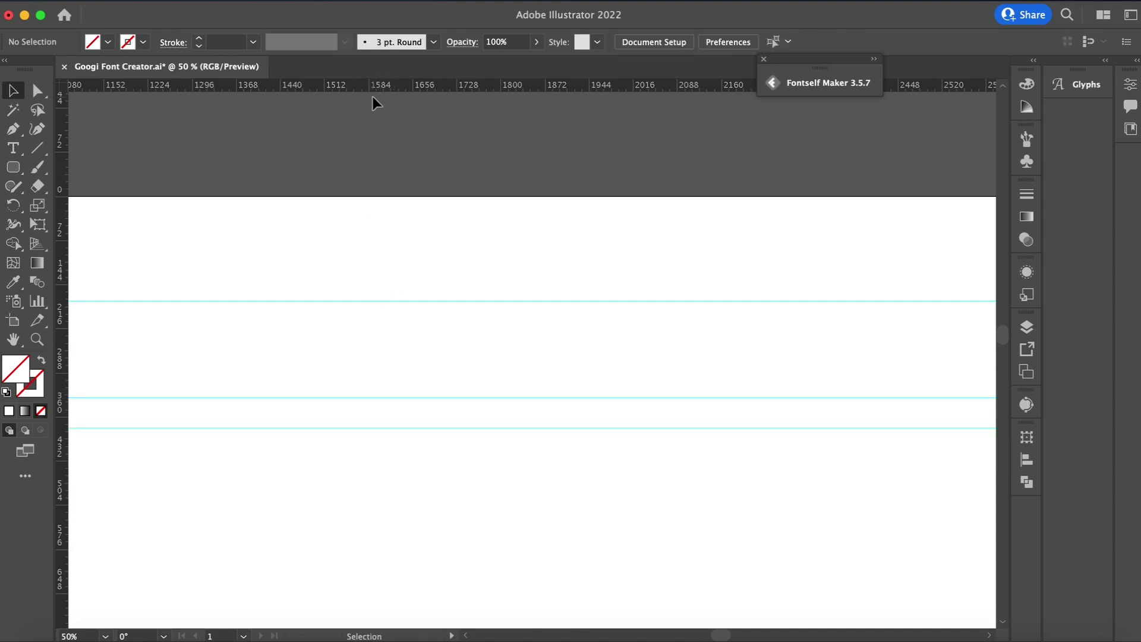
# Zoom in on the abcdefg row and scroll along it to the punctuation.
pyautogui.press('super+minus')
pyautogui.press('super+minus')
pyautogui.press('super+equal')
pyautogui.press('super+equal')
pyautogui.press('super+equal')
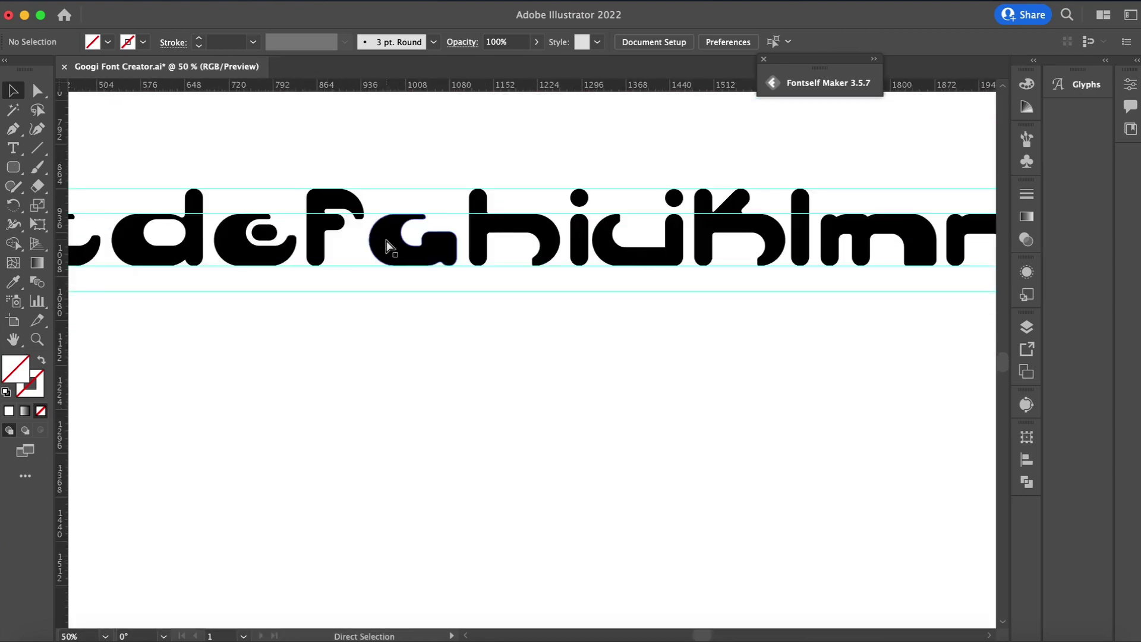
pyautogui.hscroll(10, 387, 241)
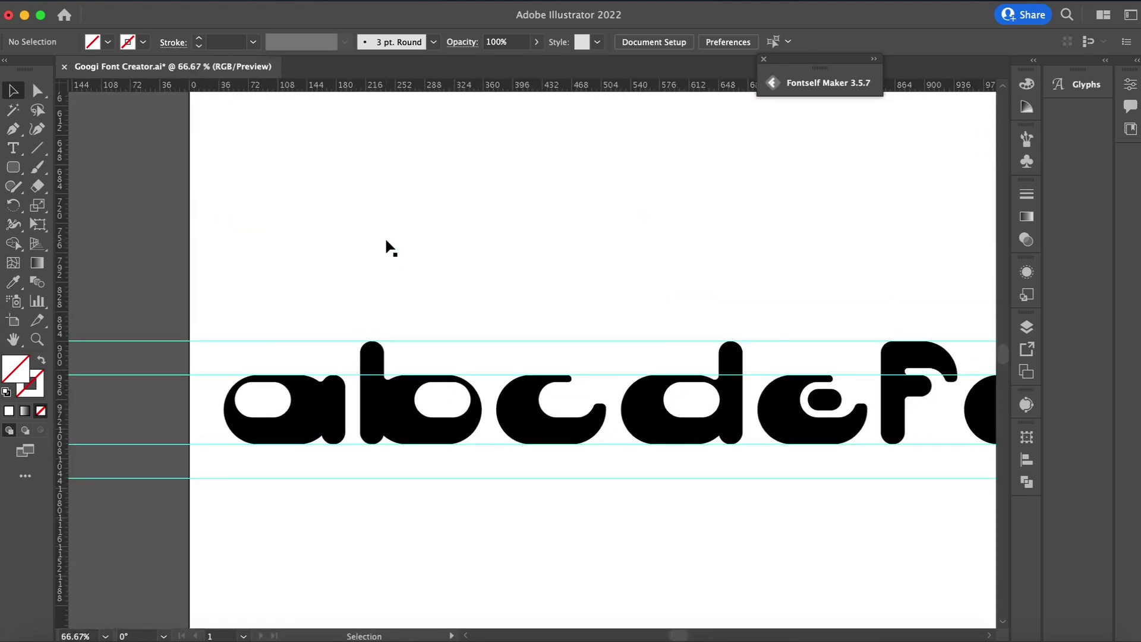
pyautogui.hscroll(15, 386, 241)
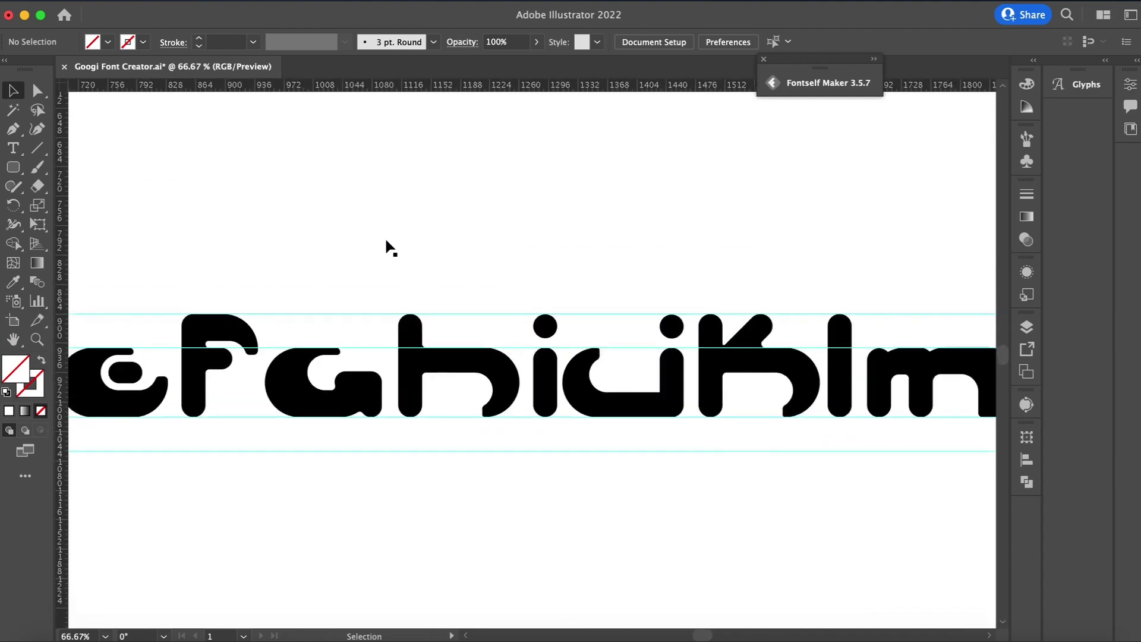
pyautogui.hscroll(15, 387, 242)
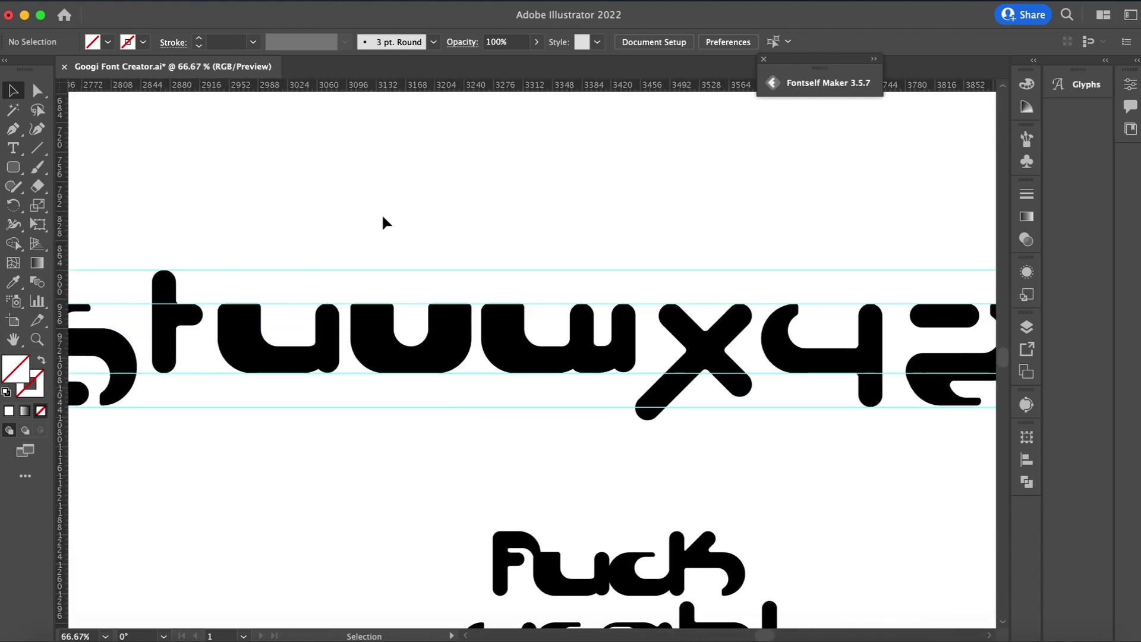
pyautogui.hscroll(16, 383, 220)
pyautogui.hscroll(5, 383, 221)
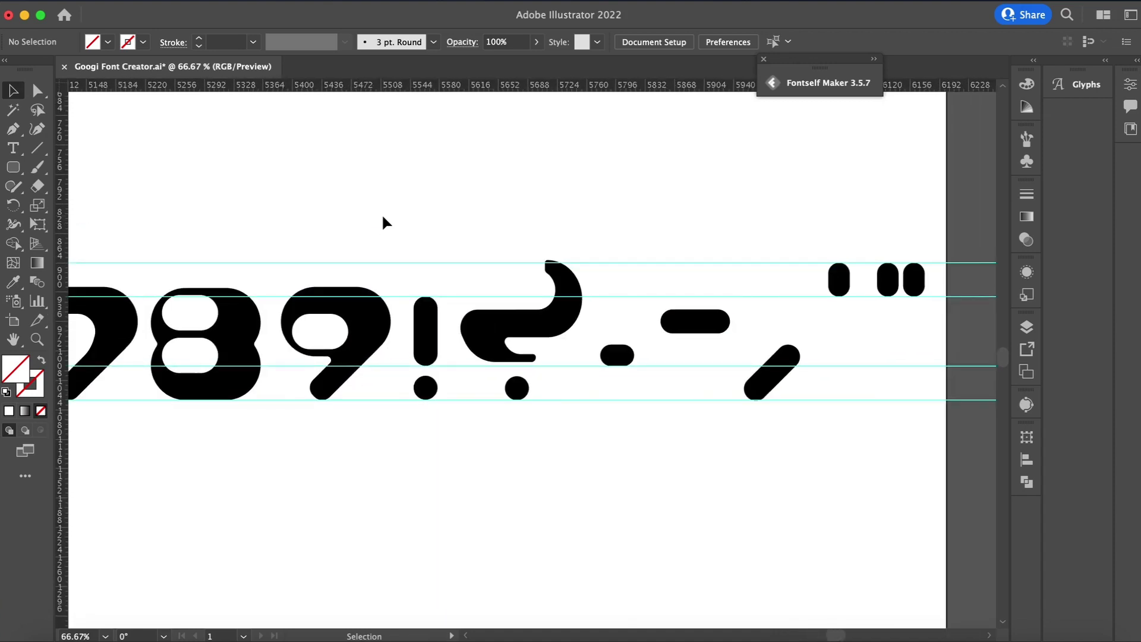
# Open the Fontself Maker 3.5.7 extension panel and move it off the glyphs to the right.
pyautogui.click(416, 1)
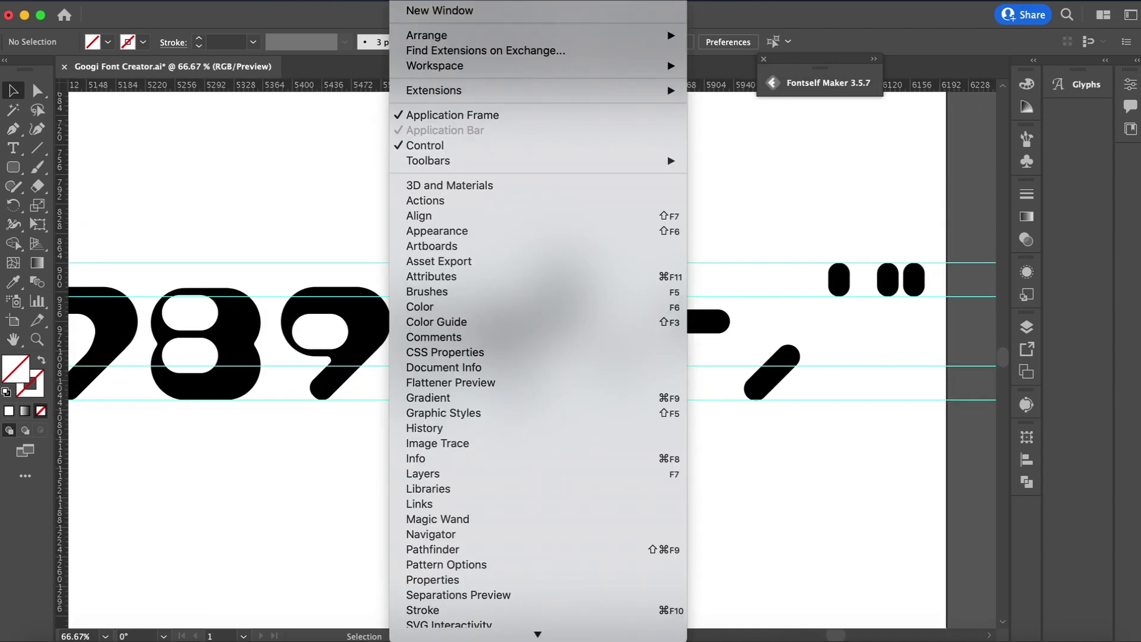
pyautogui.moveTo(654, 89)
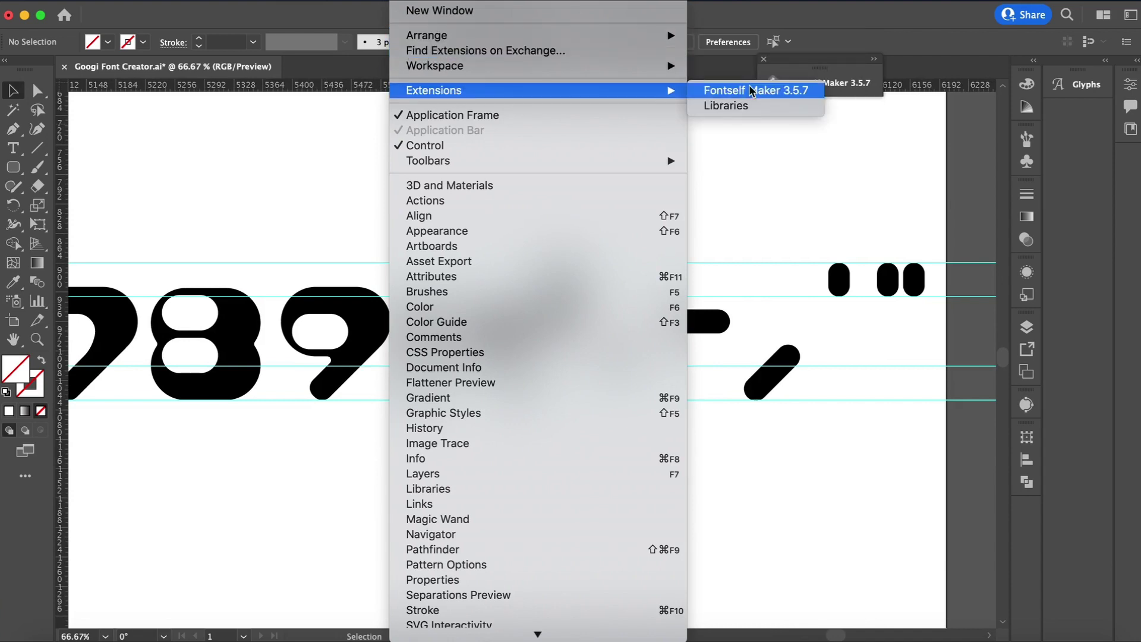
pyautogui.click(781, 88)
pyautogui.moveTo(679, 79); pyautogui.dragTo(1053, 77)
# Select and release the letter row, then zoom out to see the whole artboard.
pyautogui.scroll(-5, 445, 210)
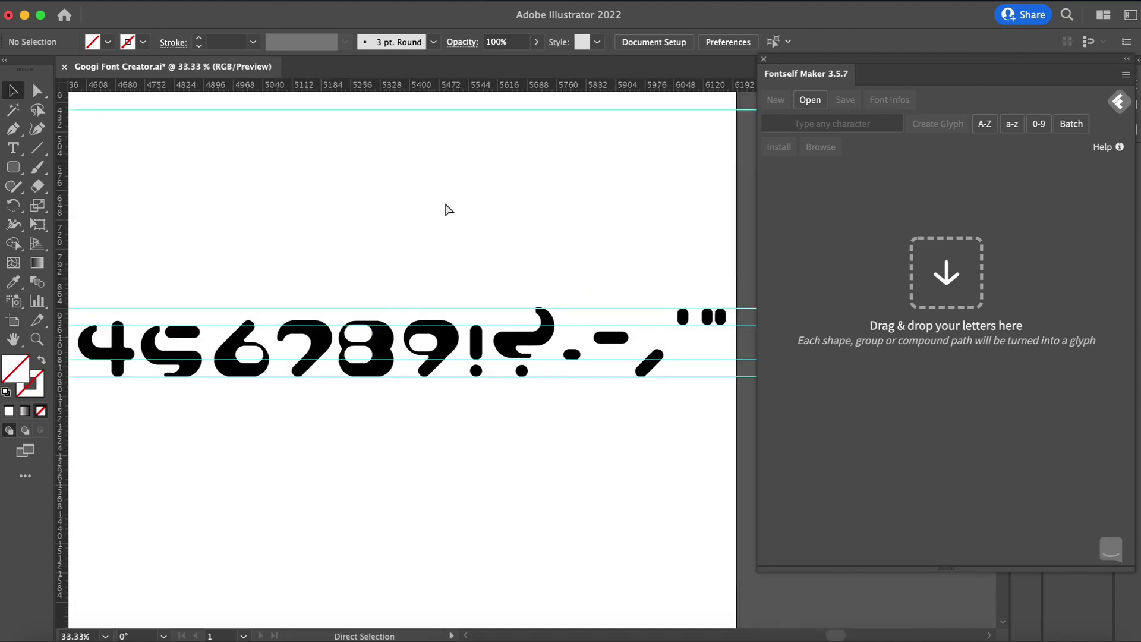
pyautogui.moveTo(228, 306); pyautogui.dragTo(737, 392)
pyautogui.click(469, 409)
pyautogui.press('super+minus')
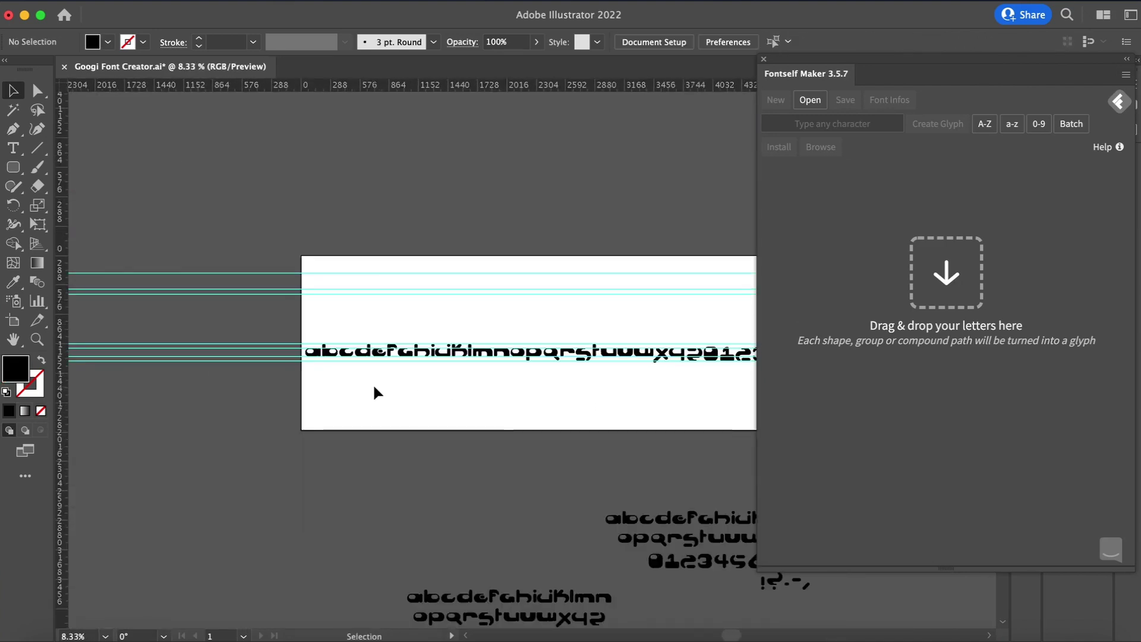
# Select the letter row and drop it into Fontself as lowercase glyphs.
pyautogui.moveTo(309, 323); pyautogui.dragTo(700, 386)
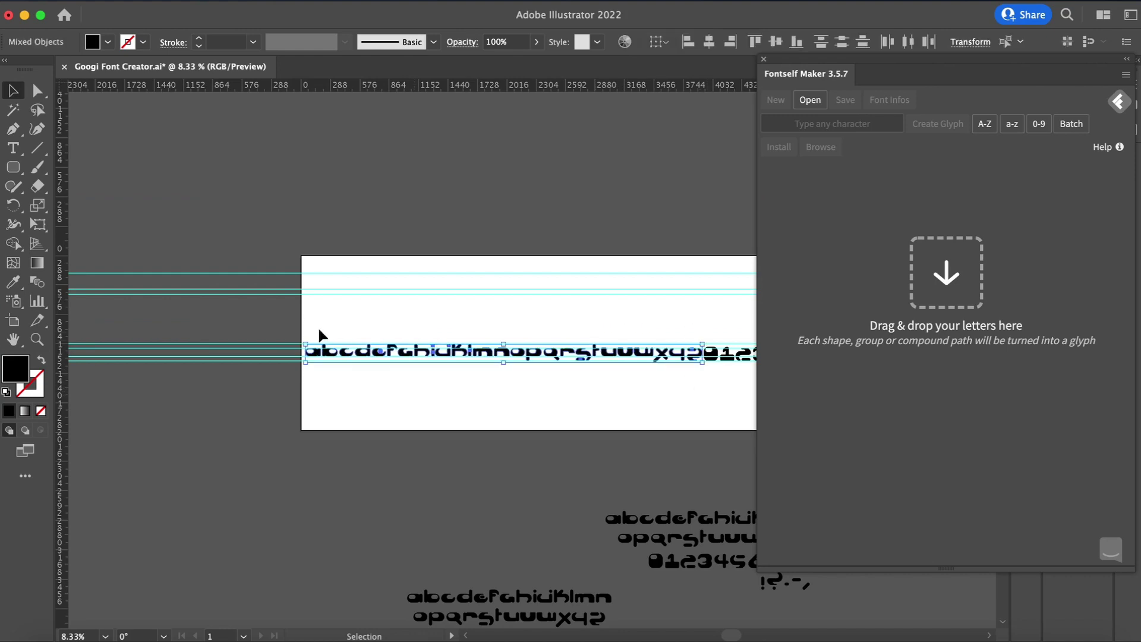
pyautogui.moveTo(313, 356); pyautogui.dragTo(947, 187)
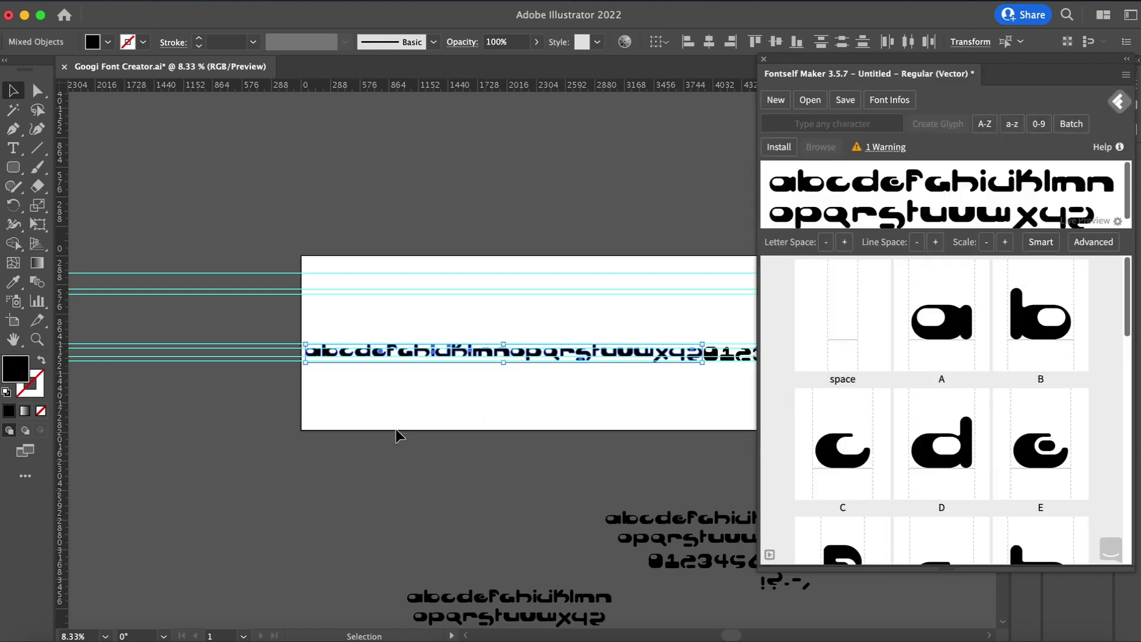
pyautogui.moveTo(329, 354); pyautogui.dragTo(940, 276)
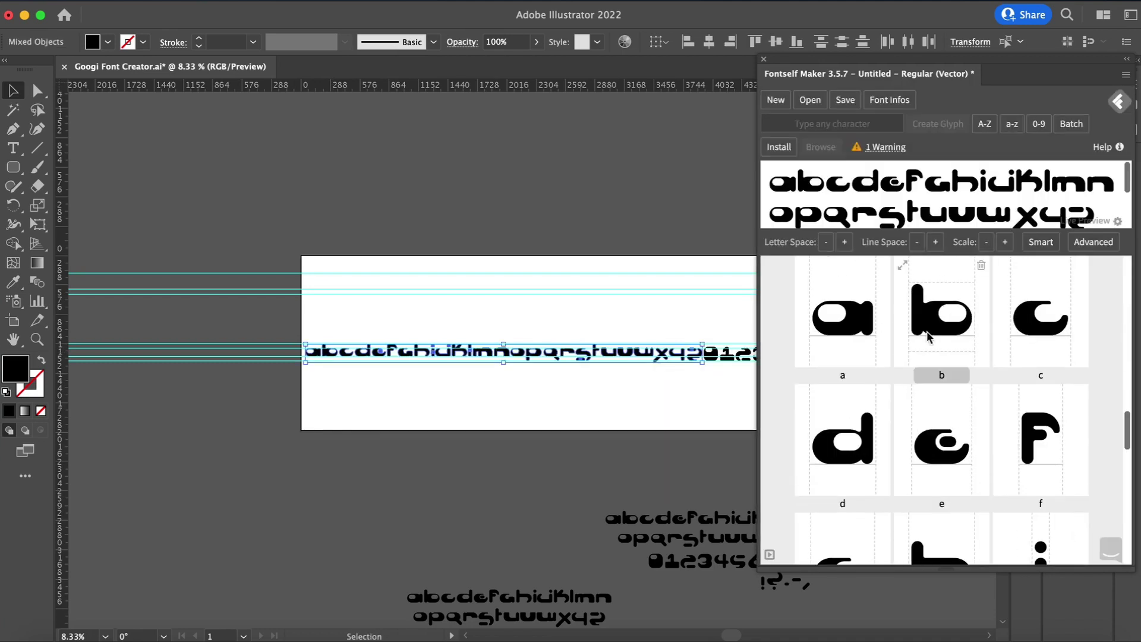
# Nudge the s glyph slightly higher in its cell and deselect the canvas letters.
pyautogui.scroll(-10, 872, 516)
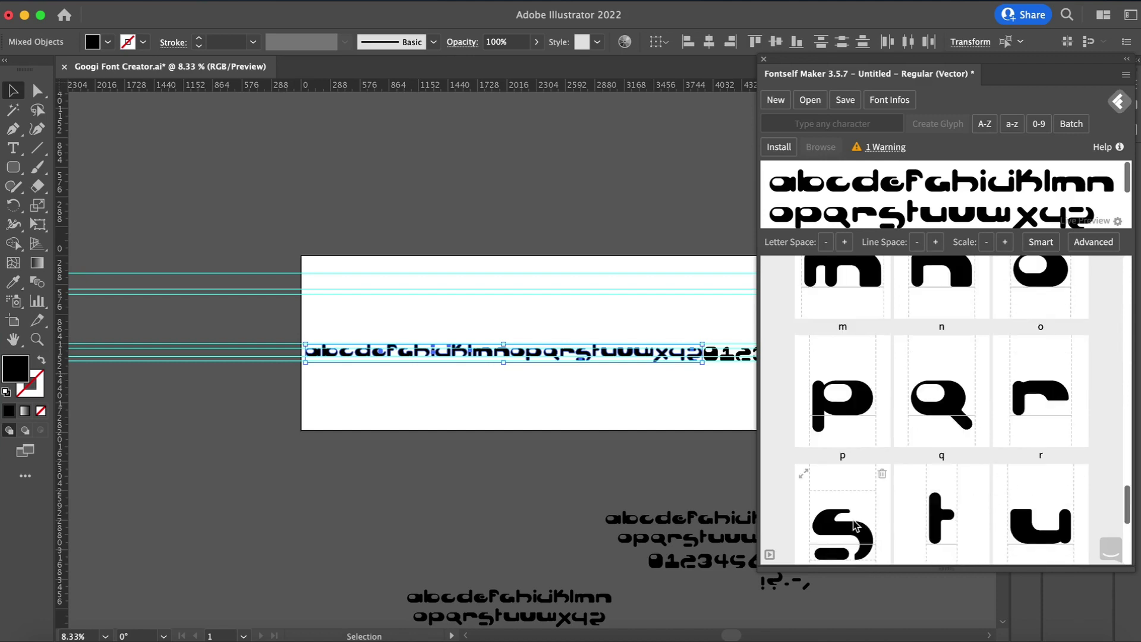
pyautogui.scroll(-1, 838, 493)
pyautogui.moveTo(833, 481); pyautogui.dragTo(834, 480)
pyautogui.click(480, 453)
# Select the digit shapes and add them to the font as 0–9 glyphs.
pyautogui.hscroll(5, 480, 453)
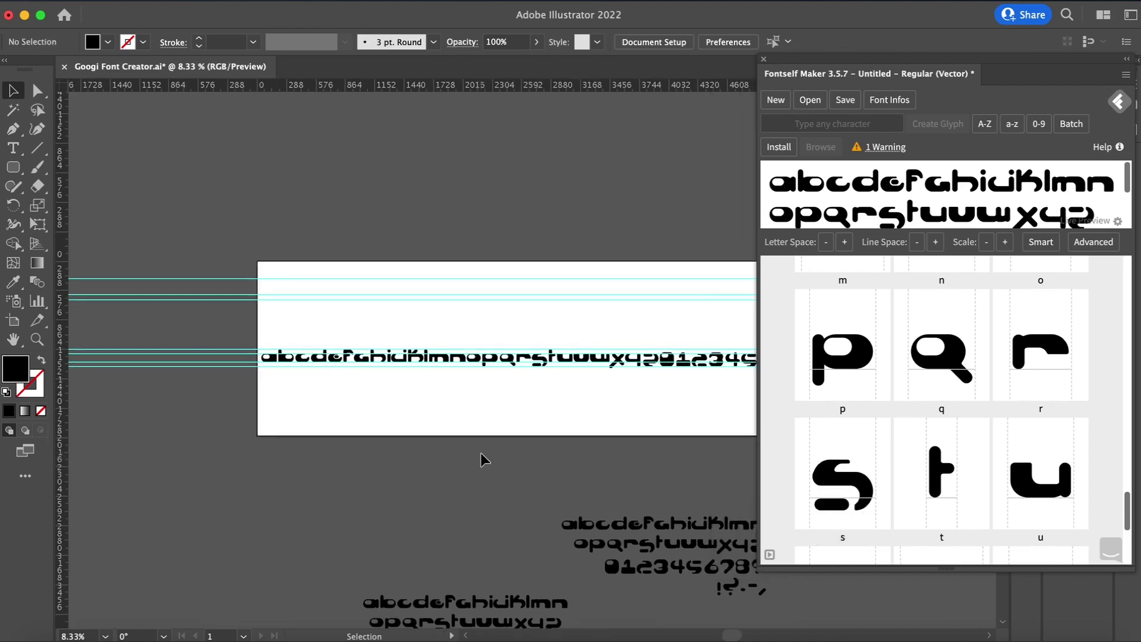
pyautogui.hscroll(2, 480, 453)
pyautogui.moveTo(501, 336); pyautogui.dragTo(651, 385)
pyautogui.moveTo(577, 351); pyautogui.dragTo(950, 387)
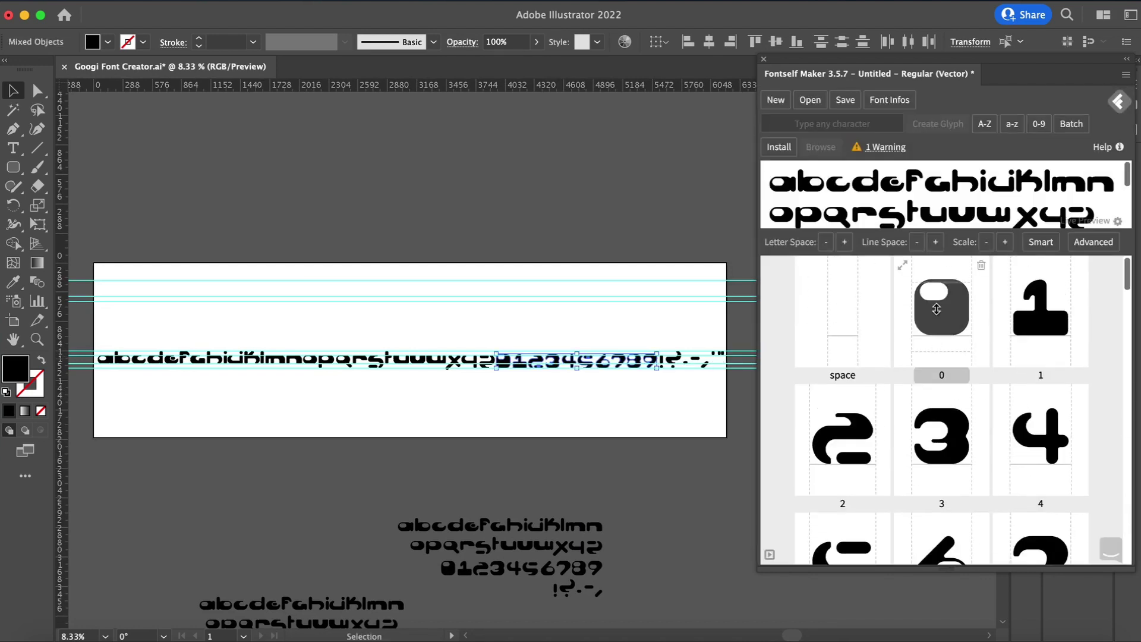
# Scroll the Fontself glyph grid and select the punctuation shapes at the row's end.
pyautogui.scroll(-10, 1032, 327)
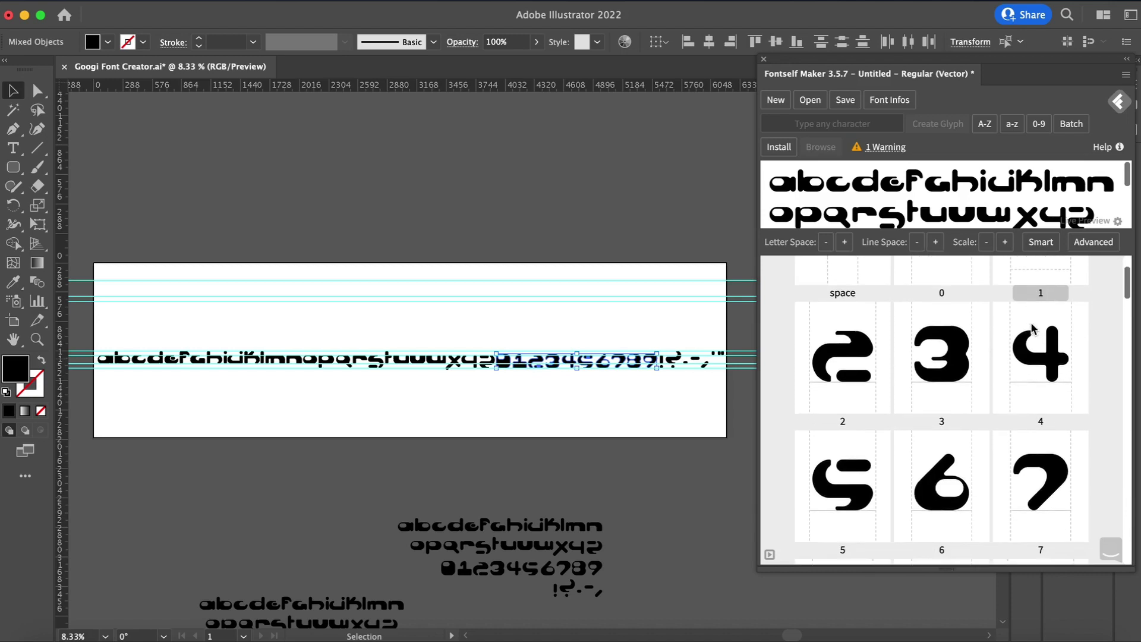
pyautogui.scroll(-5, 1030, 322)
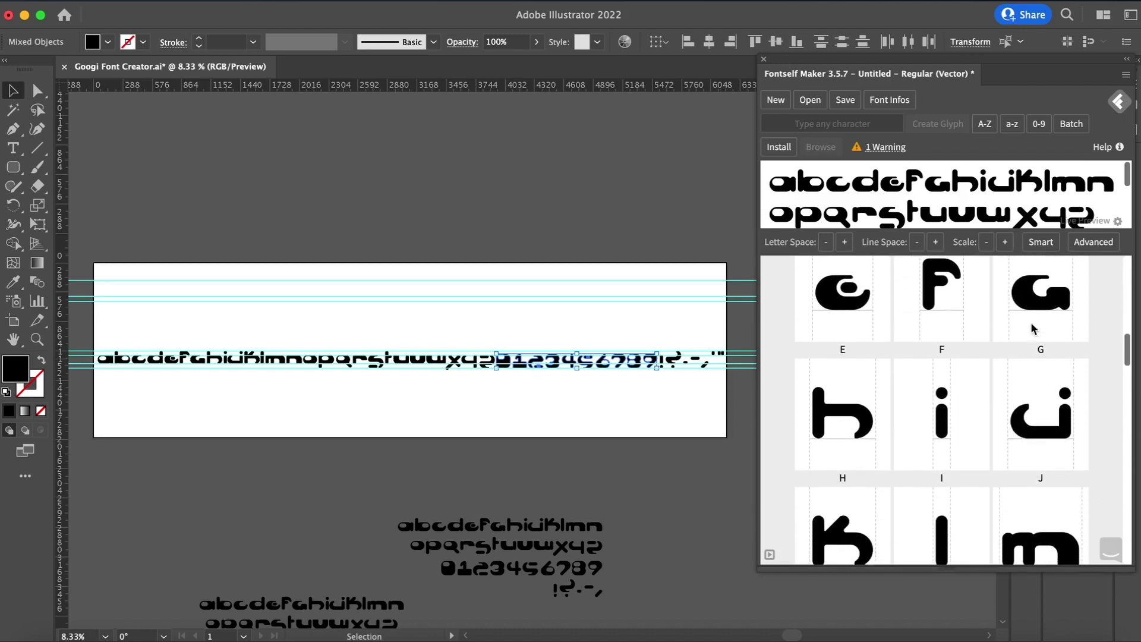
pyautogui.scroll(-15, 1030, 322)
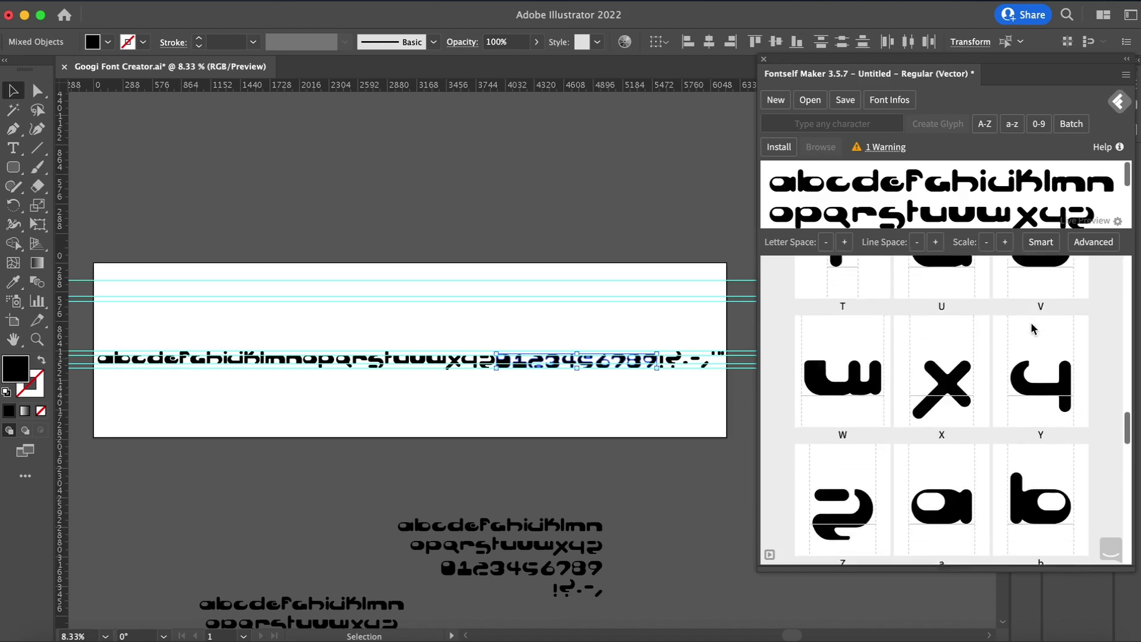
pyautogui.scroll(-10, 1031, 322)
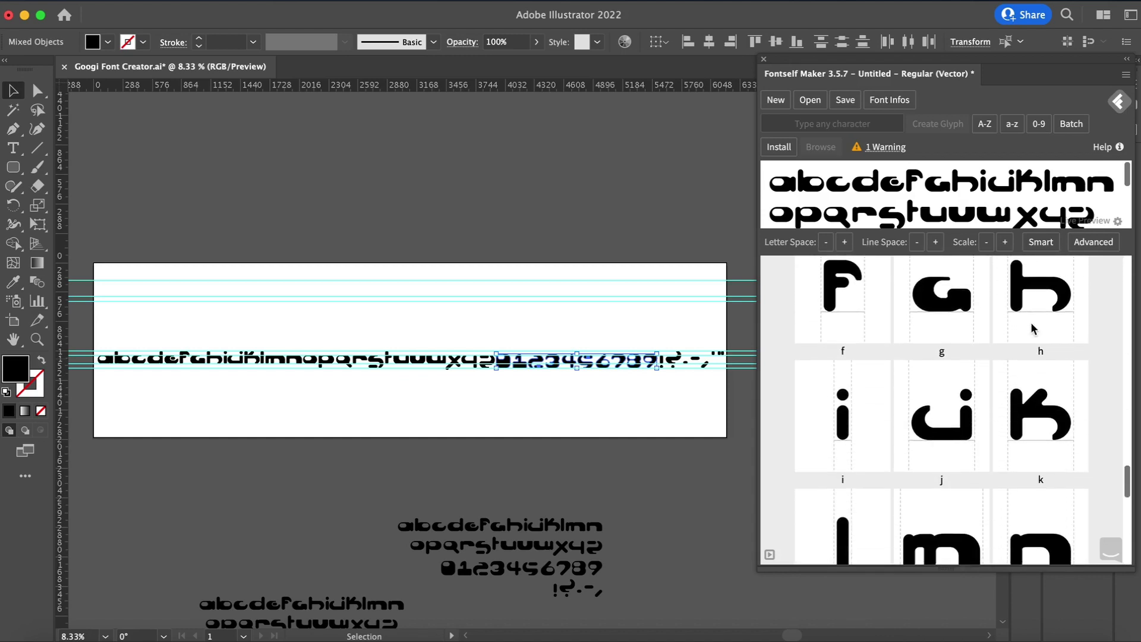
pyautogui.scroll(-8, 1031, 322)
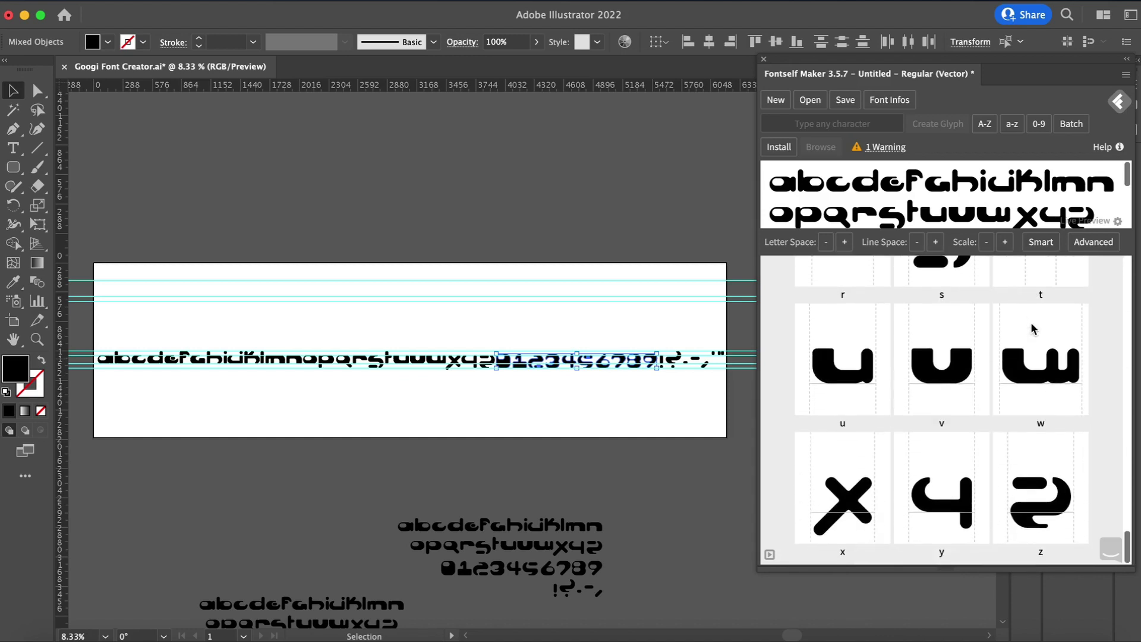
pyautogui.scroll(1, 1031, 322)
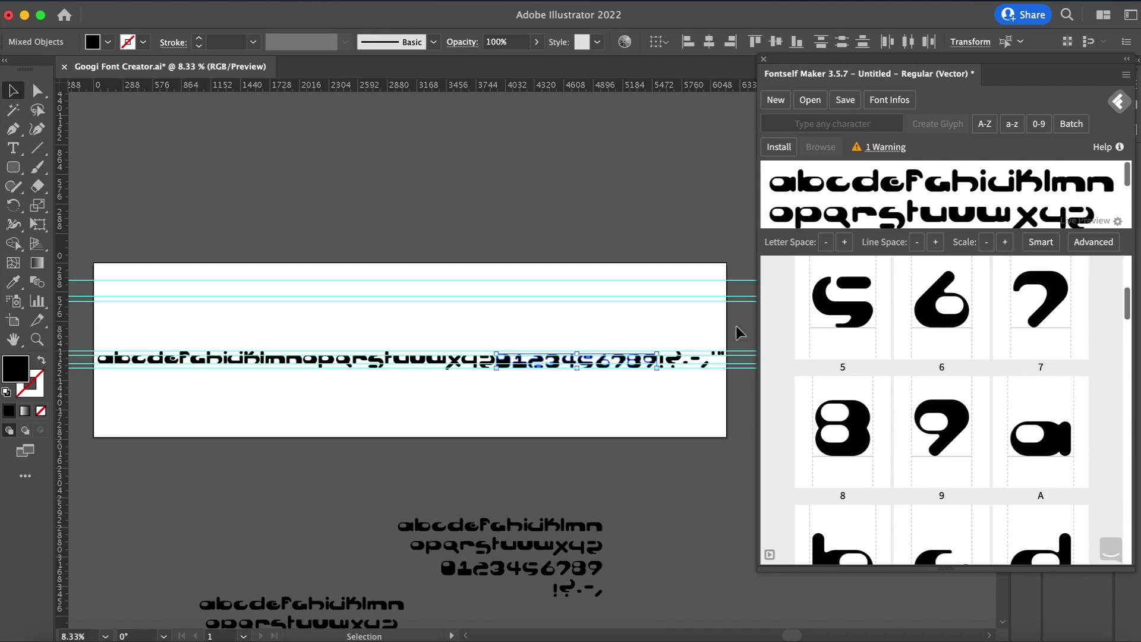
pyautogui.moveTo(727, 382); pyautogui.dragTo(961, 477)
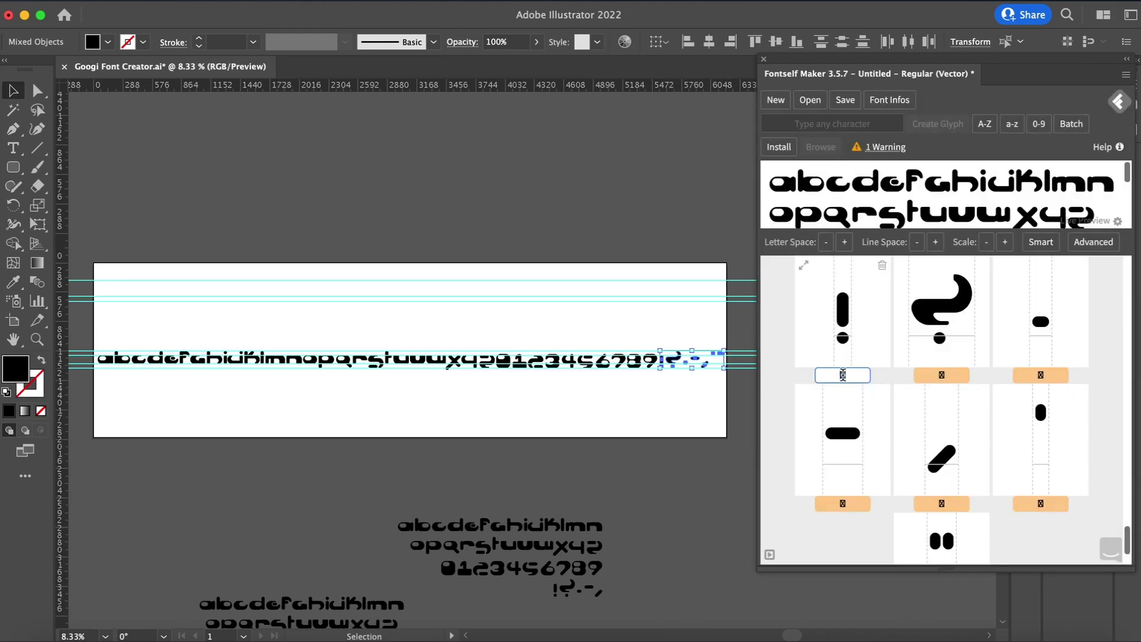
# Name the first new punctuation glyph ? and the dot glyph a period.
pyautogui.write('z')
pyautogui.click(944, 375)
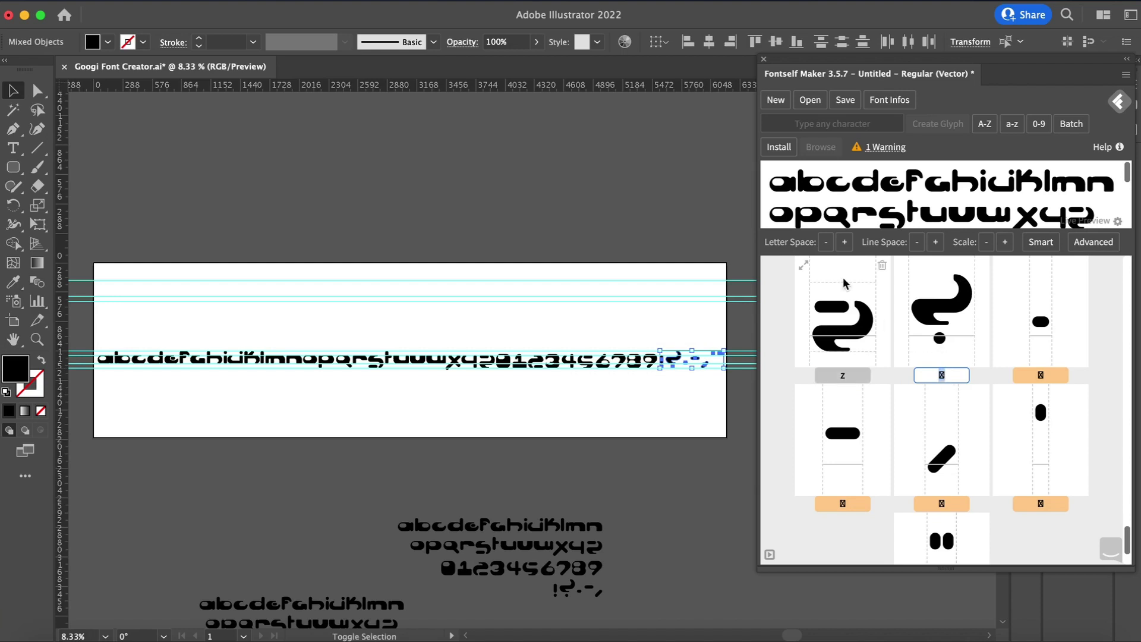
pyautogui.write('?')
pyautogui.click(1040, 375)
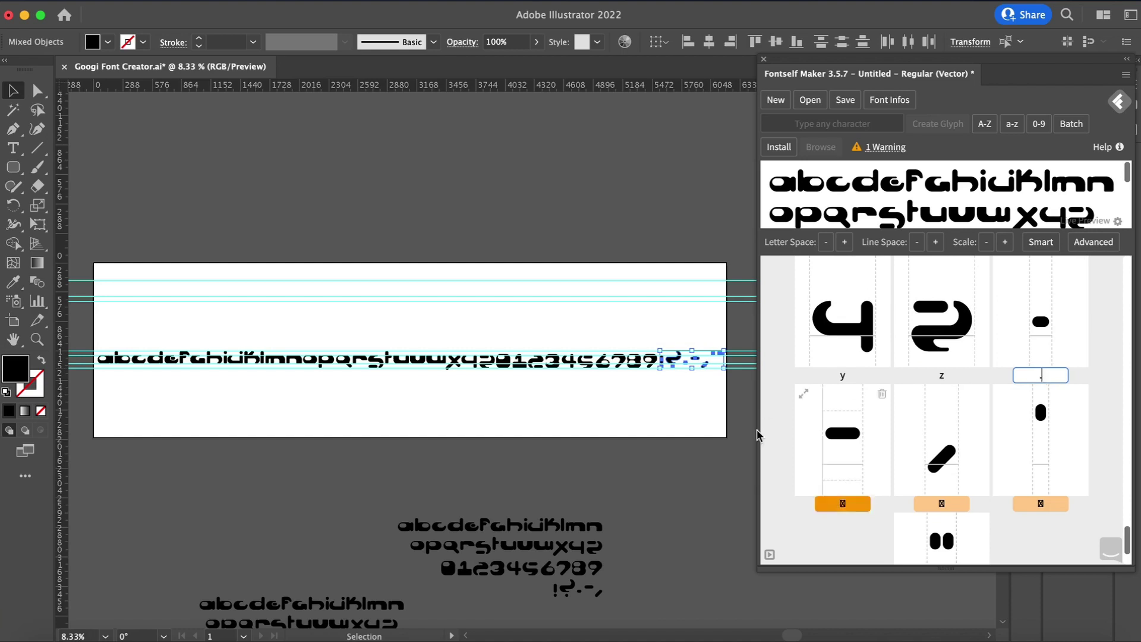
pyautogui.press('Return')
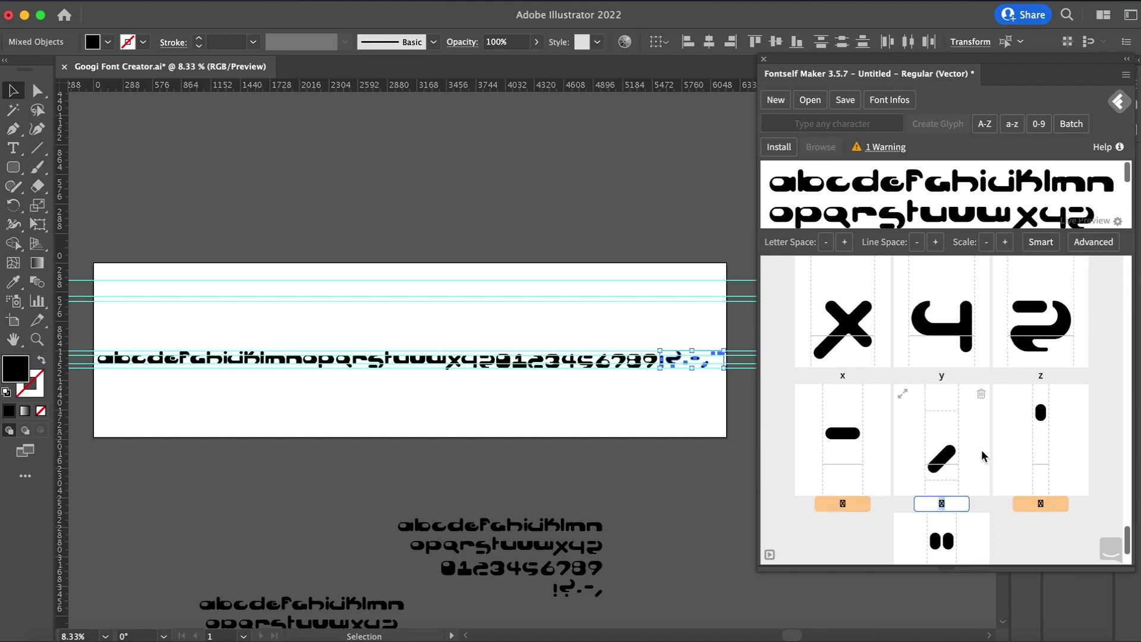
# Assign characters to the slash, dash, short vertical and double-dot quote glyphs.
pyautogui.write('/')
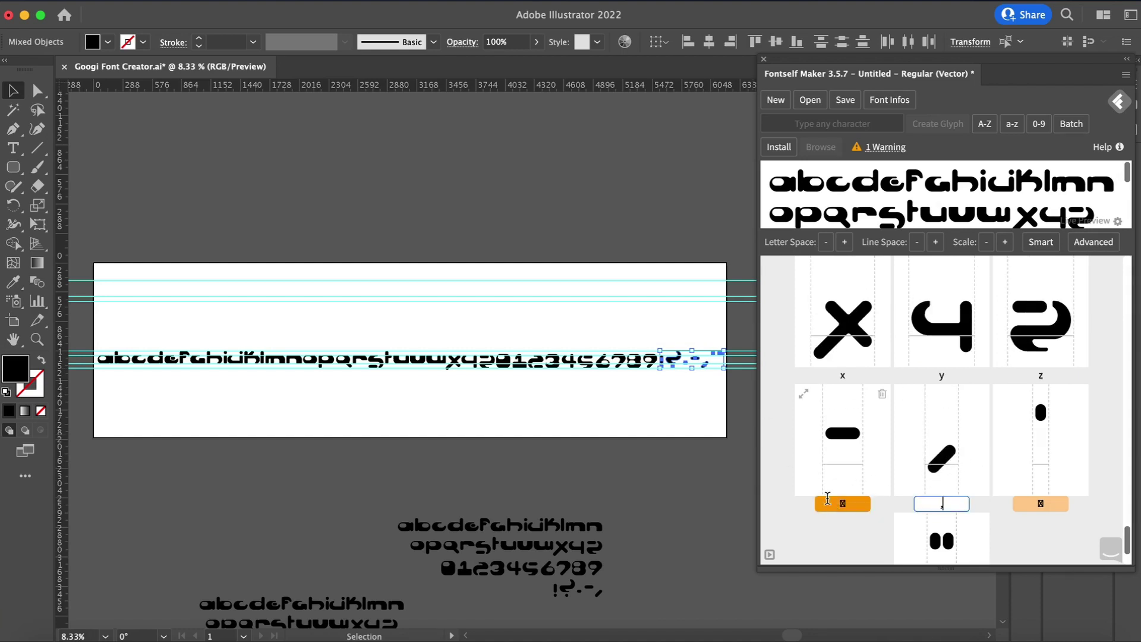
pyautogui.press('Return')
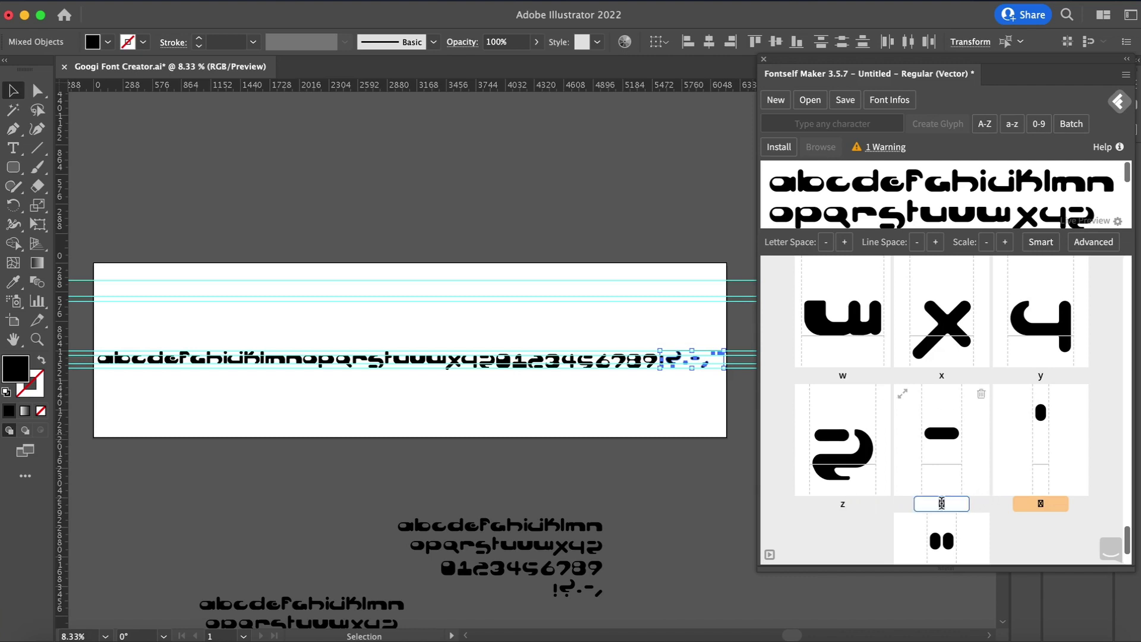
pyautogui.press('Return')
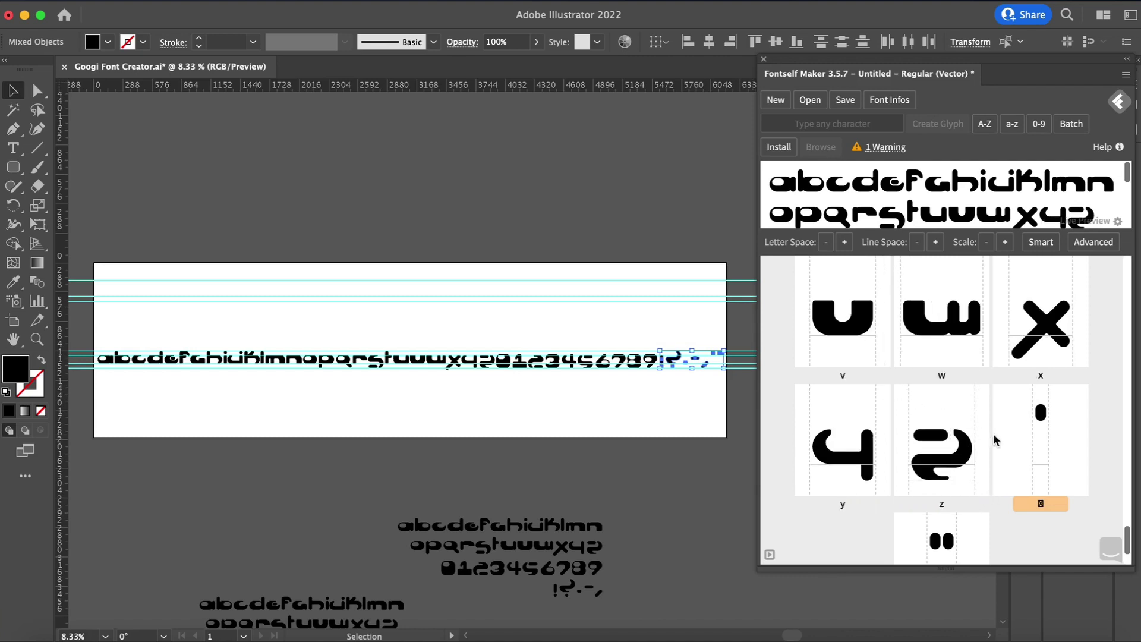
pyautogui.press('Return')
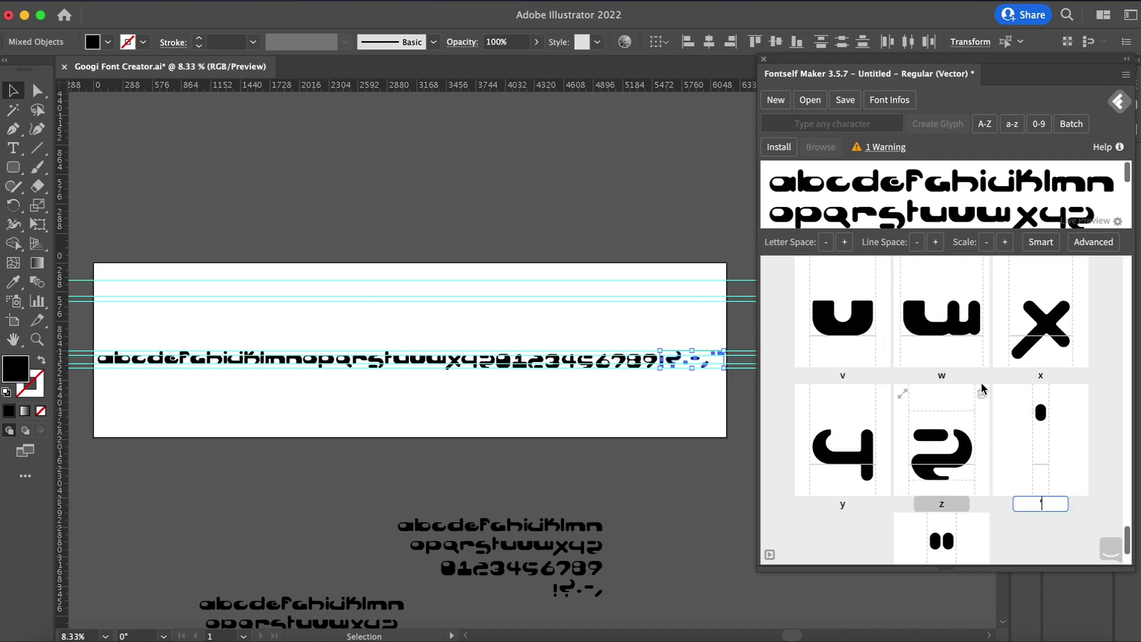
pyautogui.scroll(-2, 937, 540)
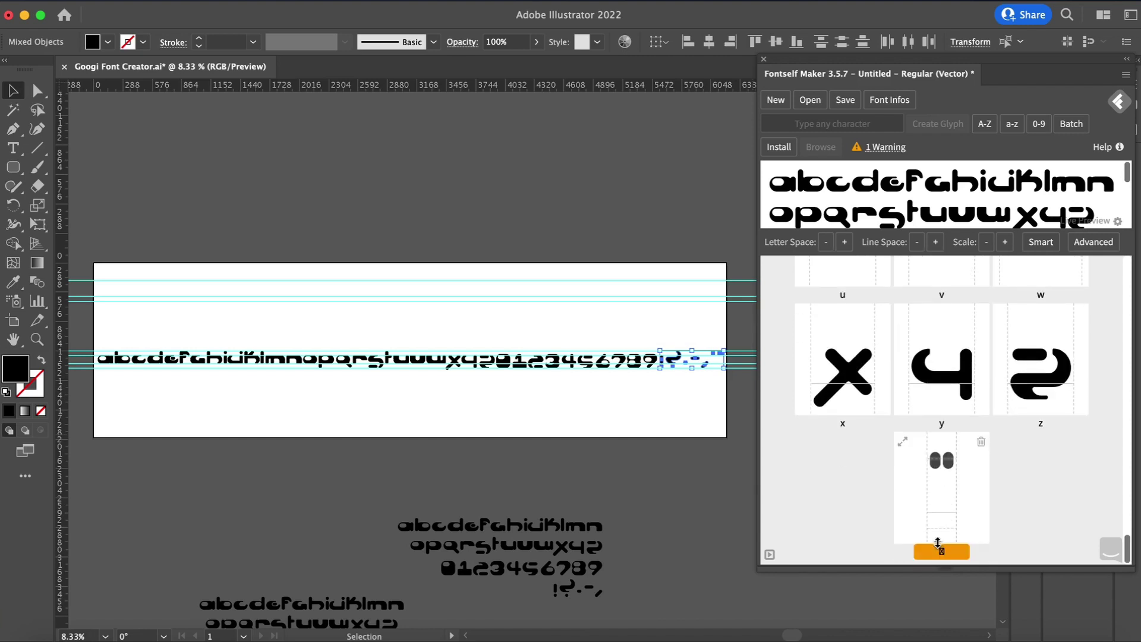
pyautogui.press('Return')
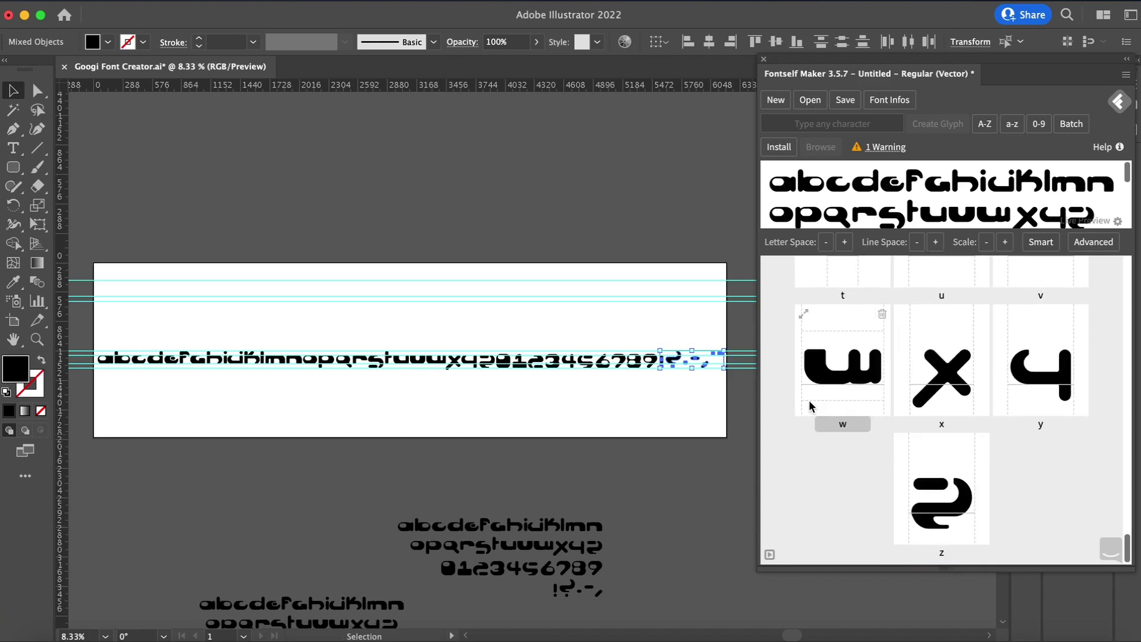
pyautogui.scroll(20, 974, 408)
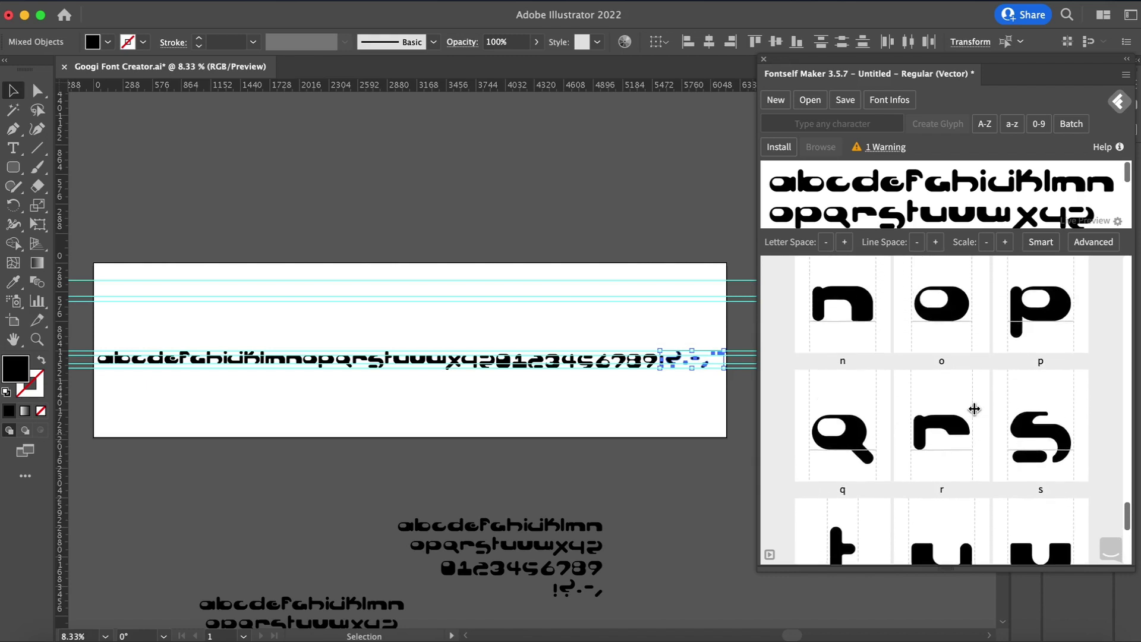
pyautogui.scroll(20, 974, 409)
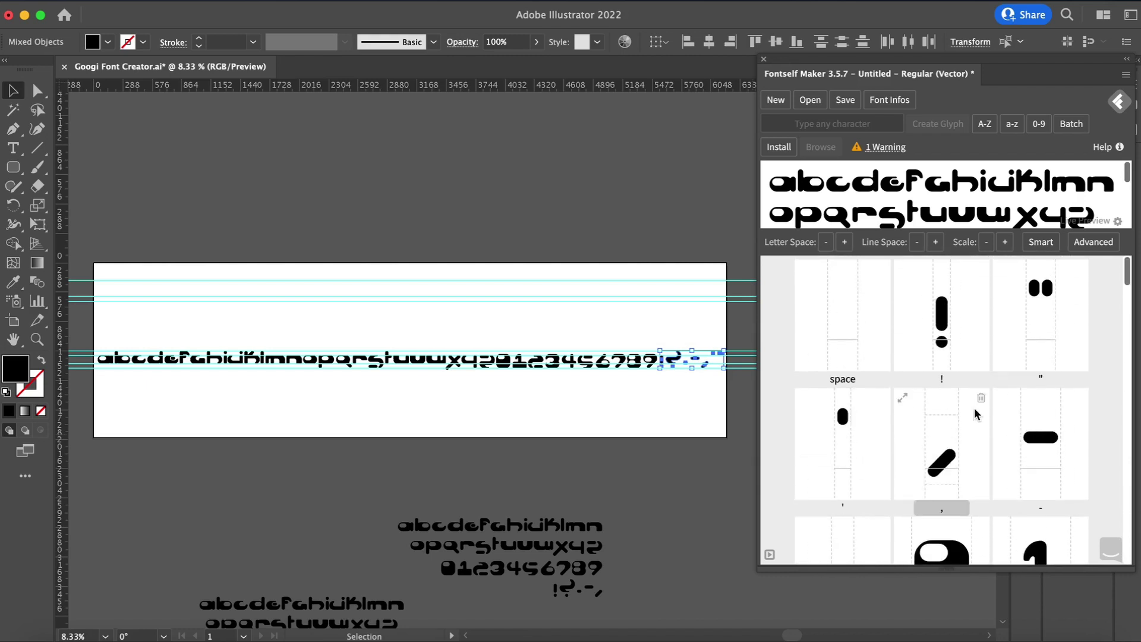
# Name the font 'Whatever you want' and continue to the WhateverYouWant.otf save dialog.
pyautogui.click(775, 101)
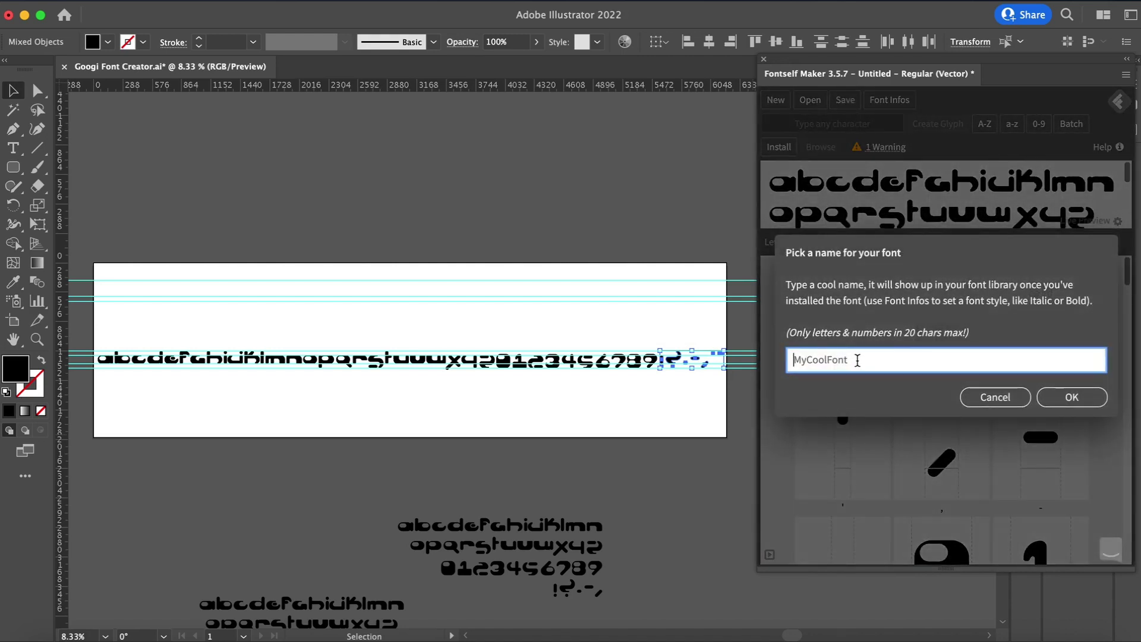
pyautogui.write('Whatever you want')
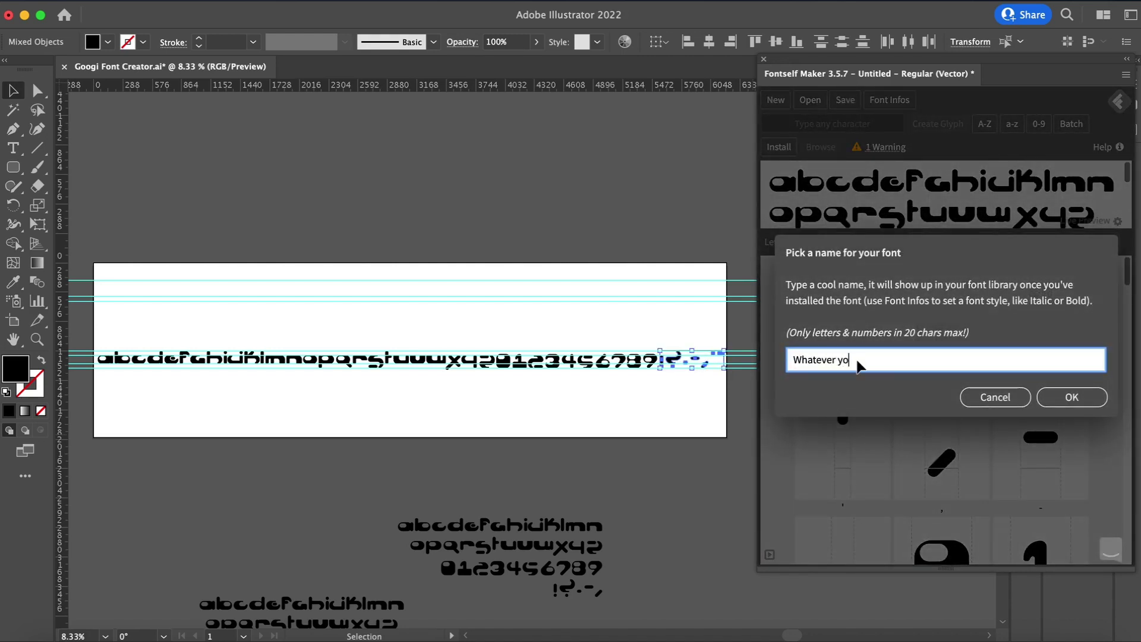
pyautogui.click(1069, 404)
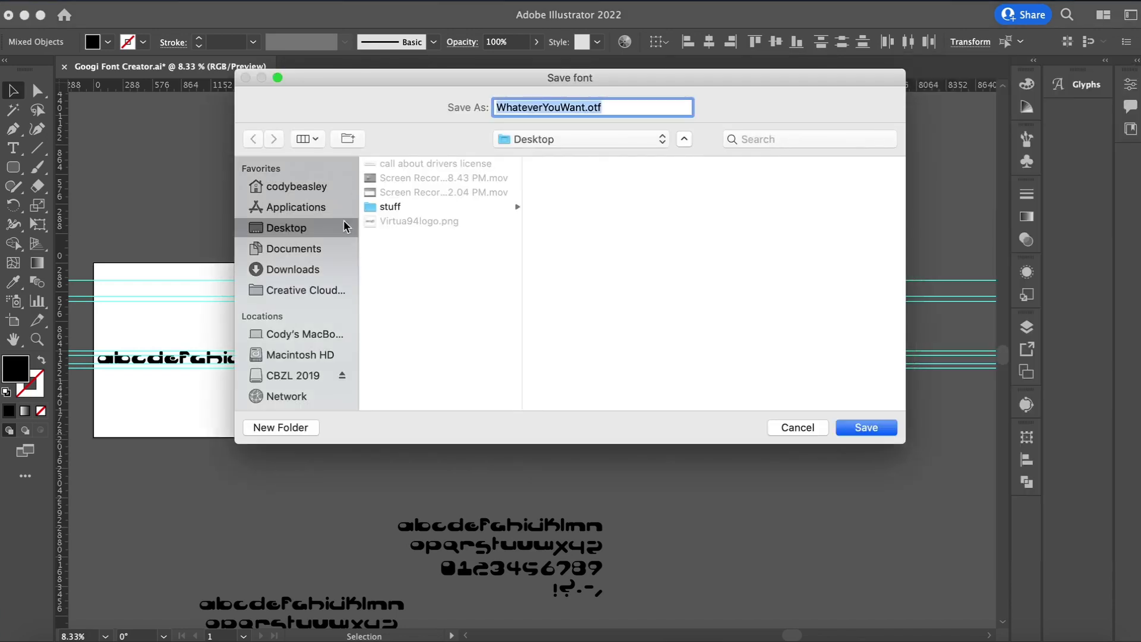
# Save the font file WhateverYouWant.otf to the Desktop location.
pyautogui.moveTo(325, 90); pyautogui.dragTo(425, 123)
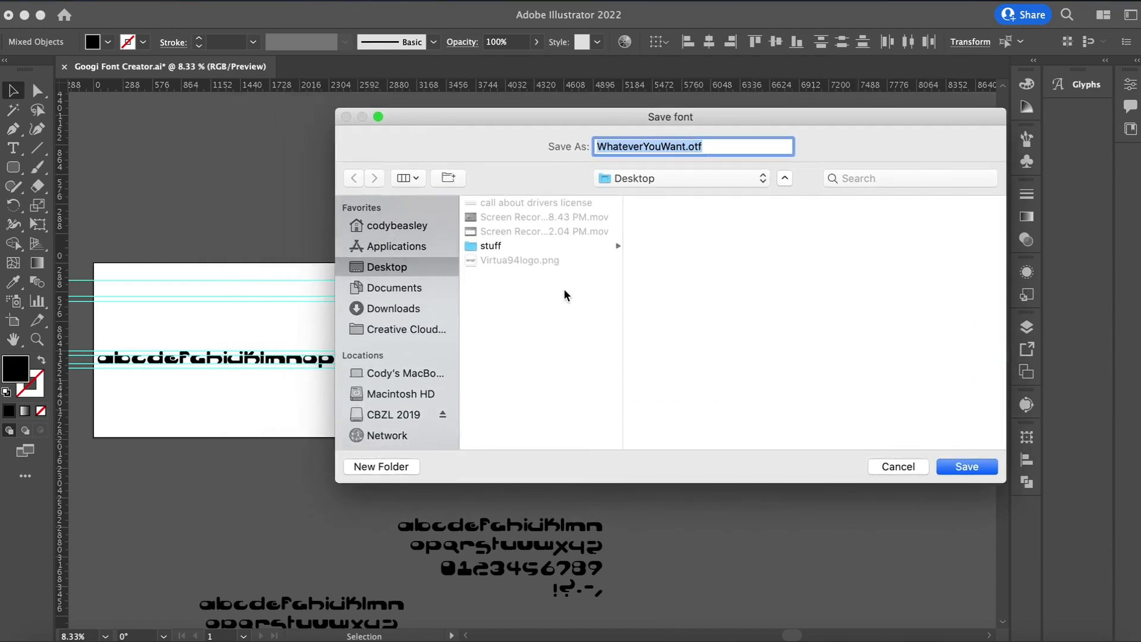
pyautogui.press('Return')
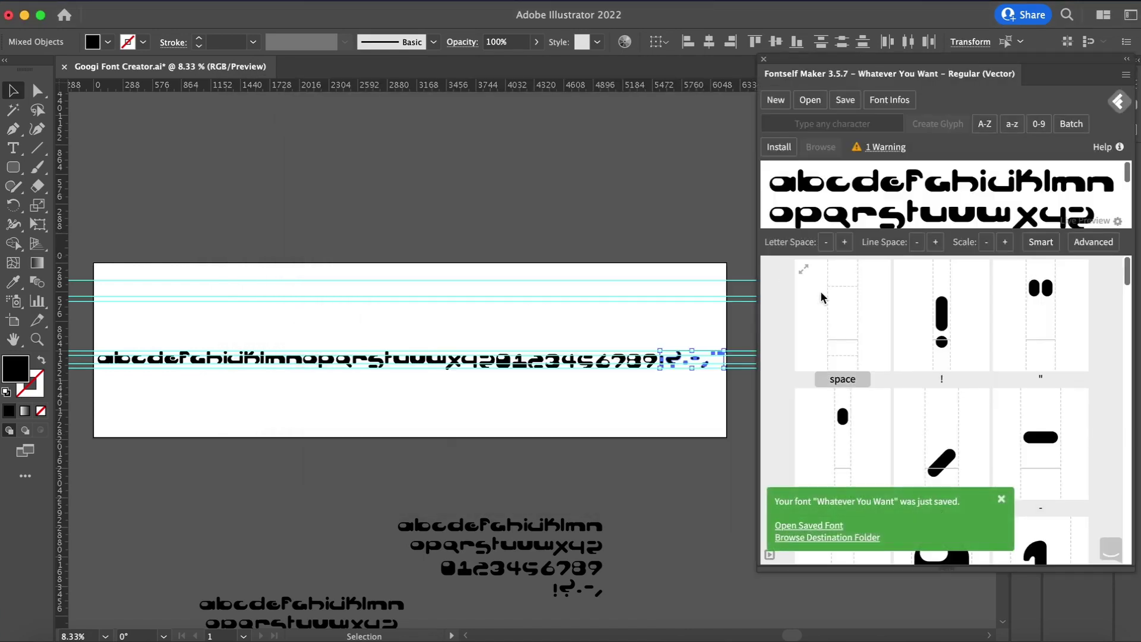